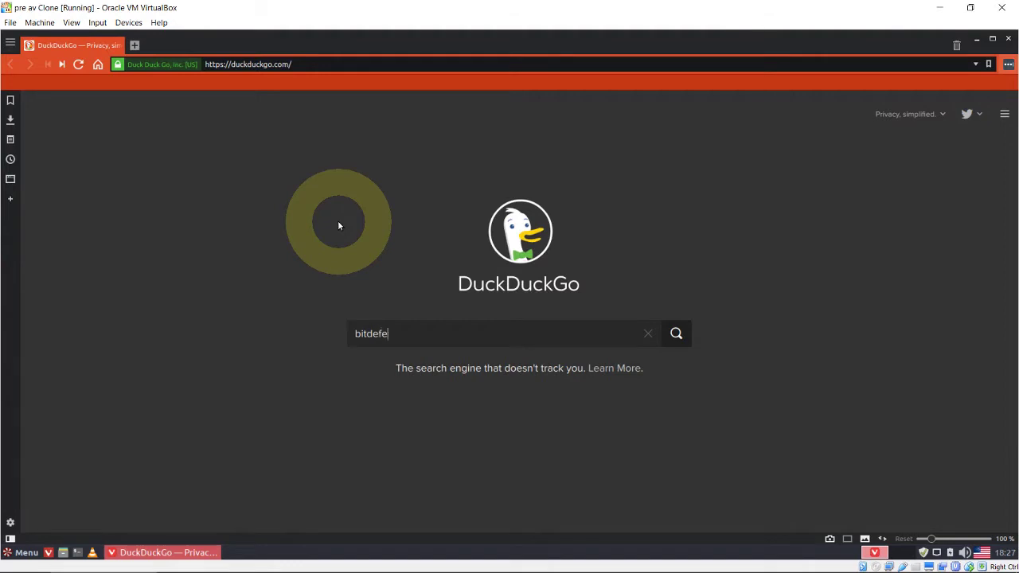
Step: Search the web for "bitdefender linux" and open the Bitdefender Antivirus Scanner for Unices product page
text(r linux)
key(Return)
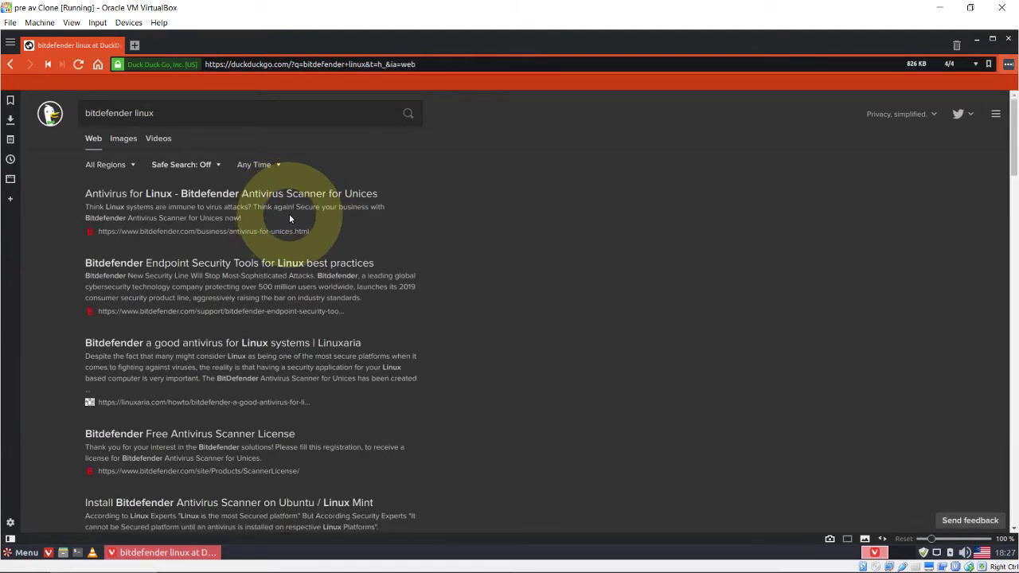
click(277, 194)
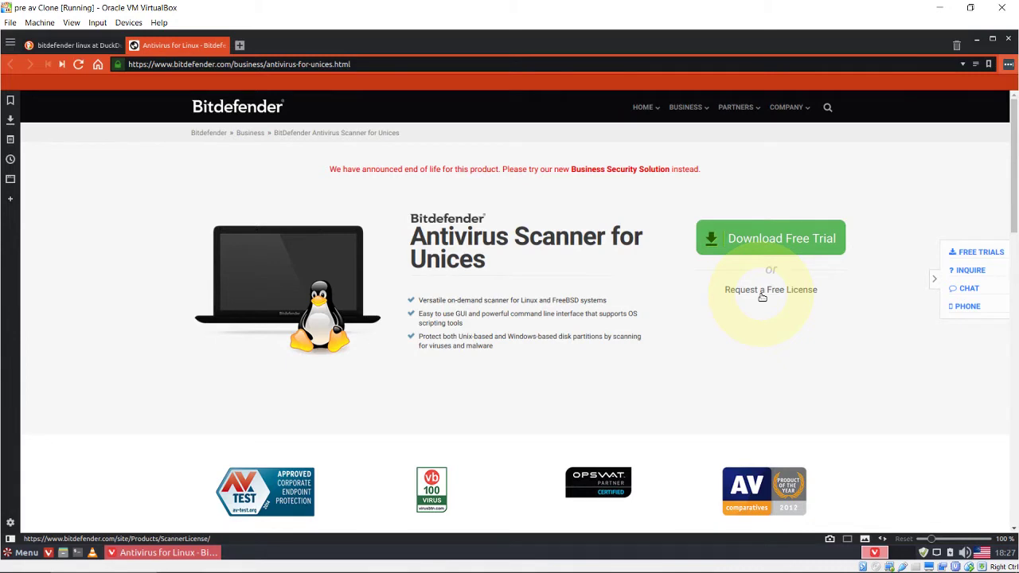
Step: Open the free license request form for Antivirus Scanner for Unices and look through its registration fields
click(762, 296)
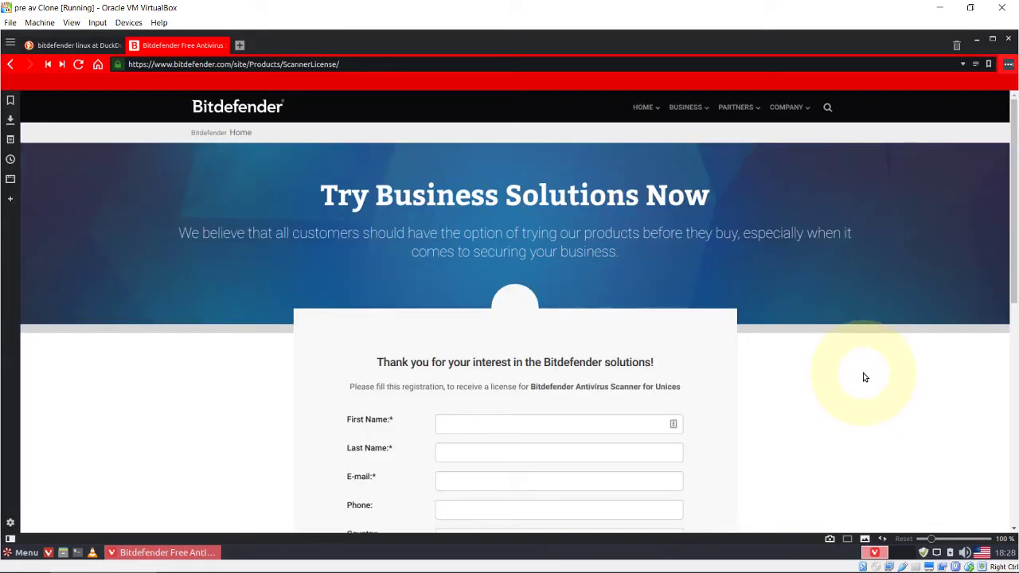
scroll(863, 376, down, 3)
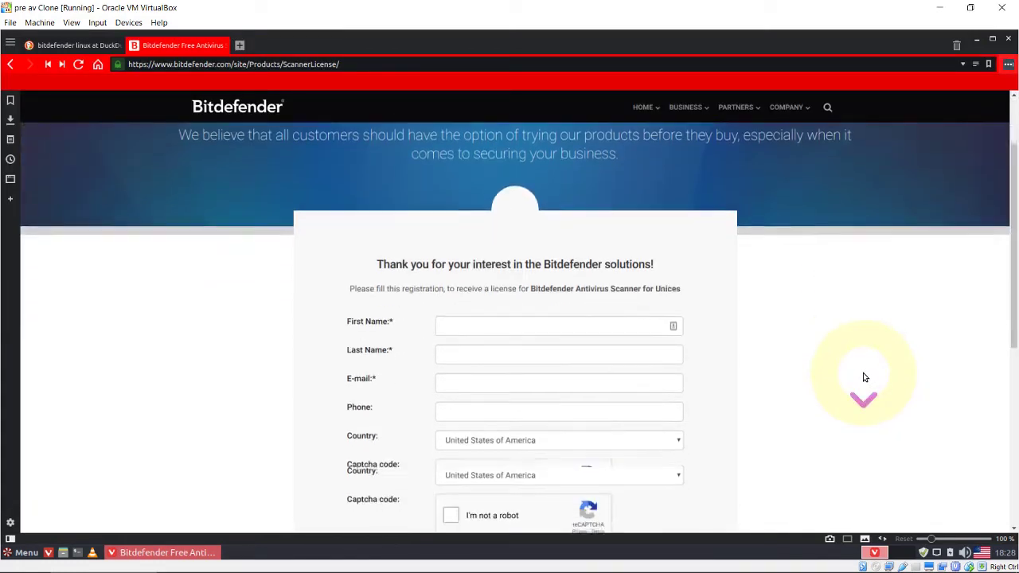
scroll(862, 377, down, 3)
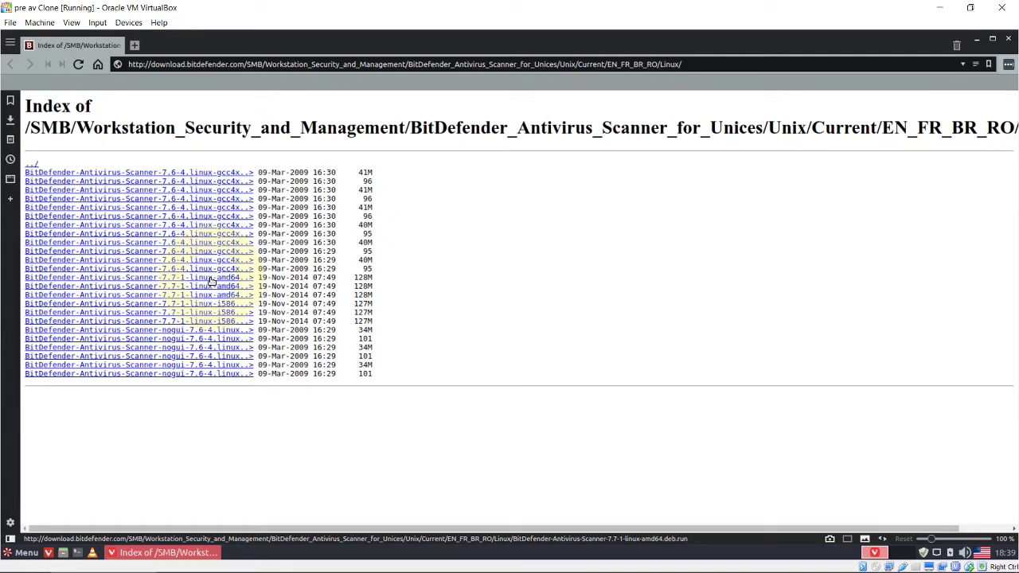
Step: Download BitDefender-Antivirus-Scanner-7.7-1-linux-amd64.deb.run with XDM and close the browser
right_click(211, 278)
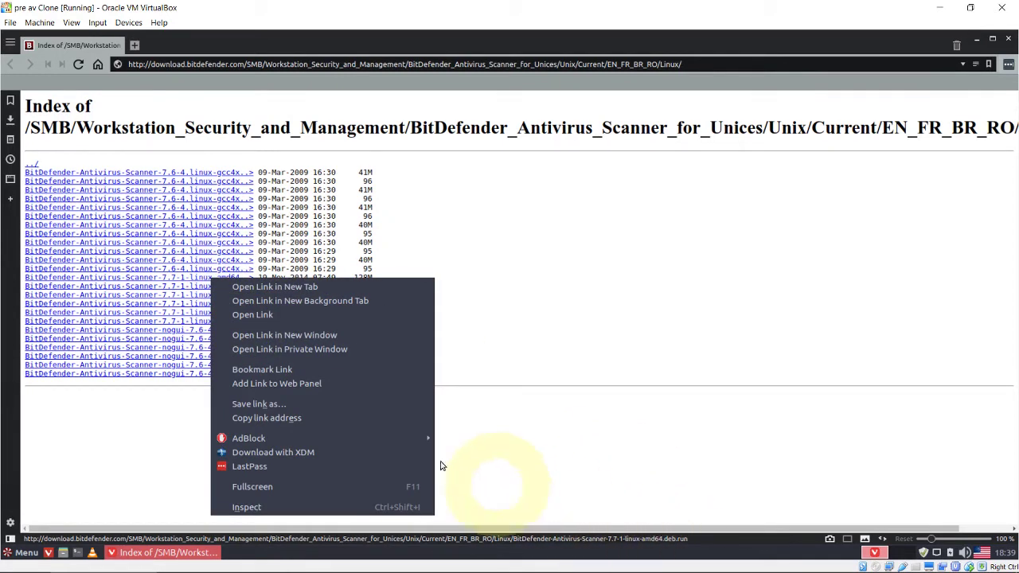
click(282, 454)
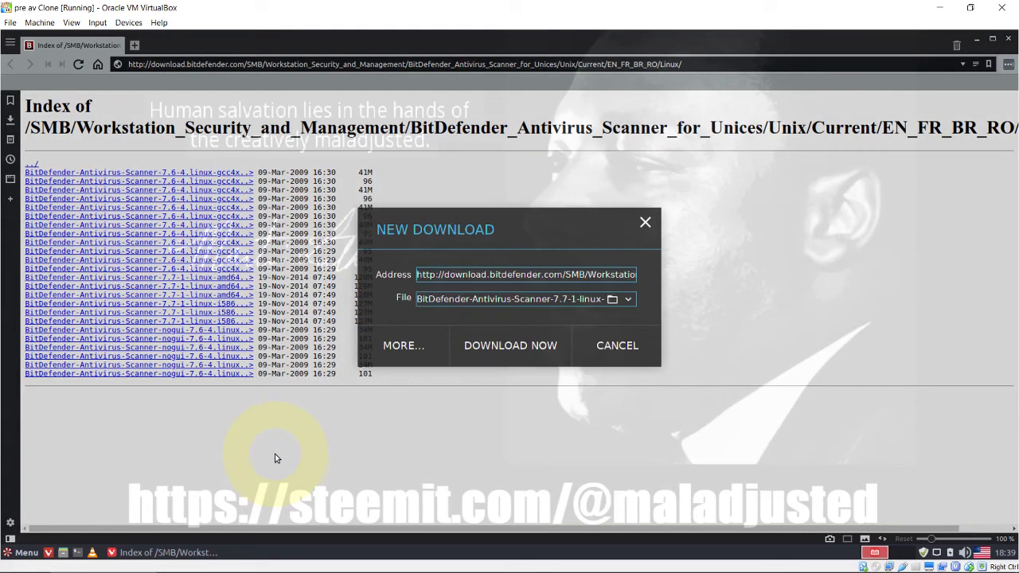
click(518, 360)
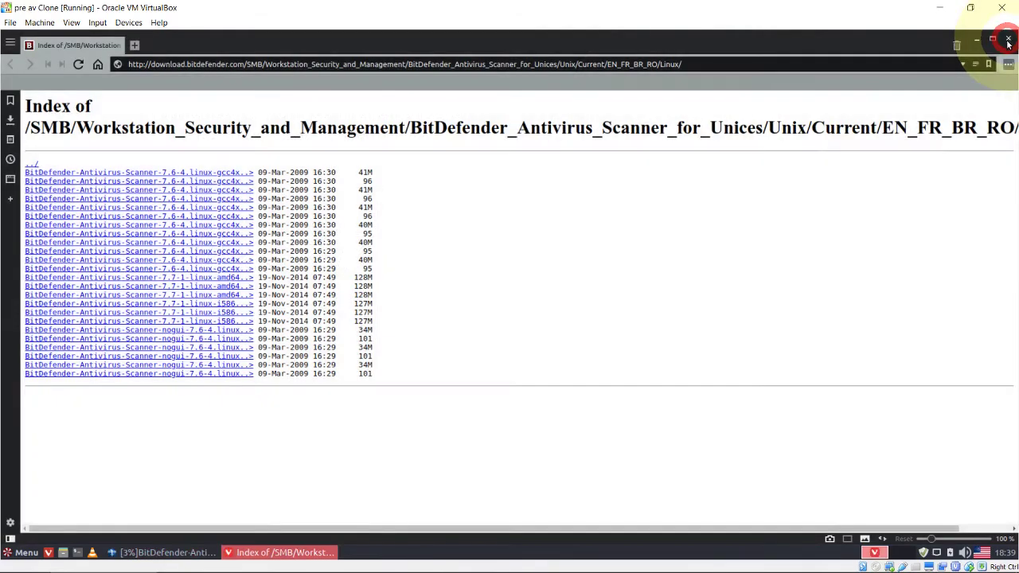
click(1006, 37)
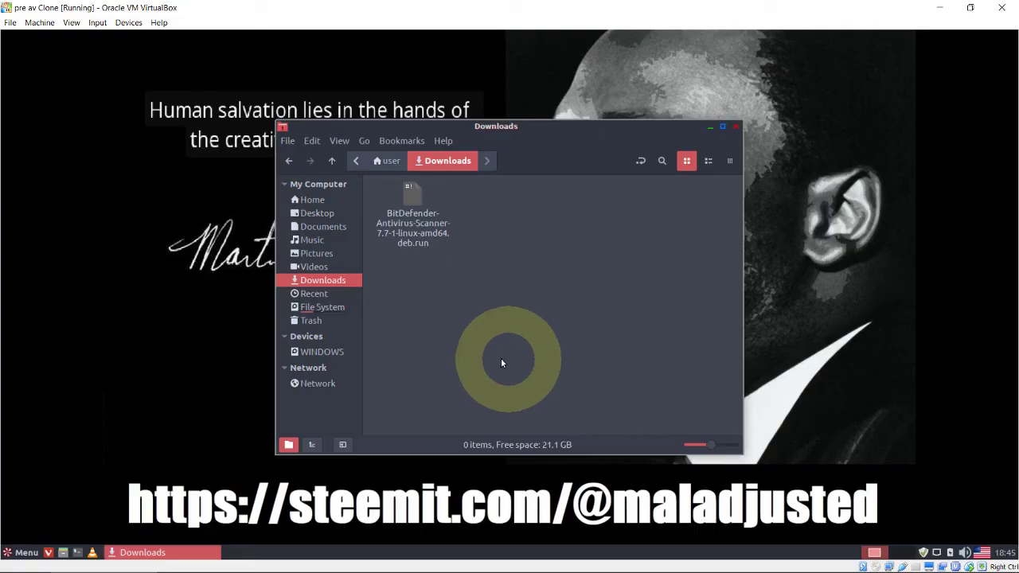
Step: Copy the full file name of the BitDefender installer in the Downloads folder without renaming it
click(405, 222)
right_click(406, 222)
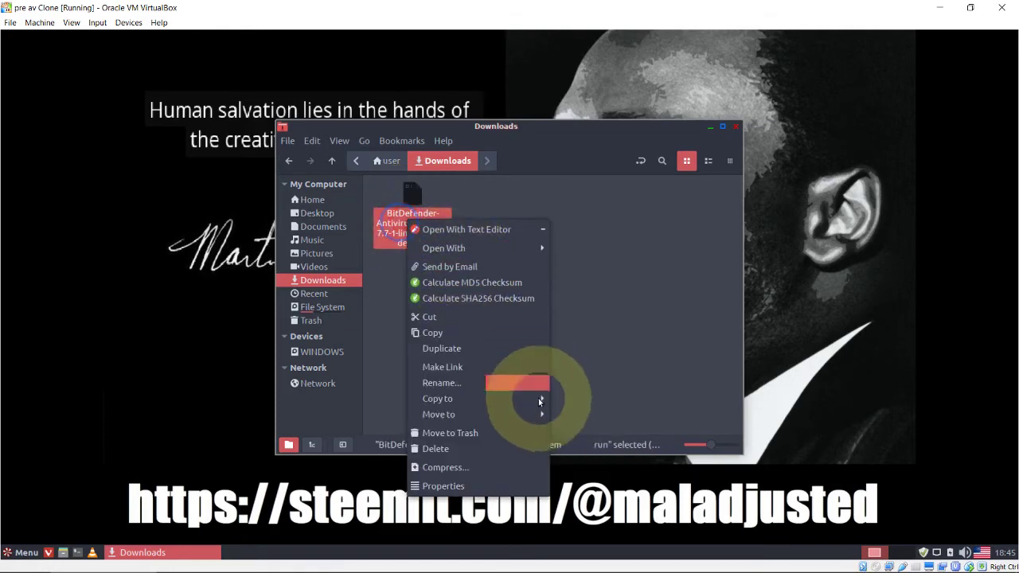
click(441, 383)
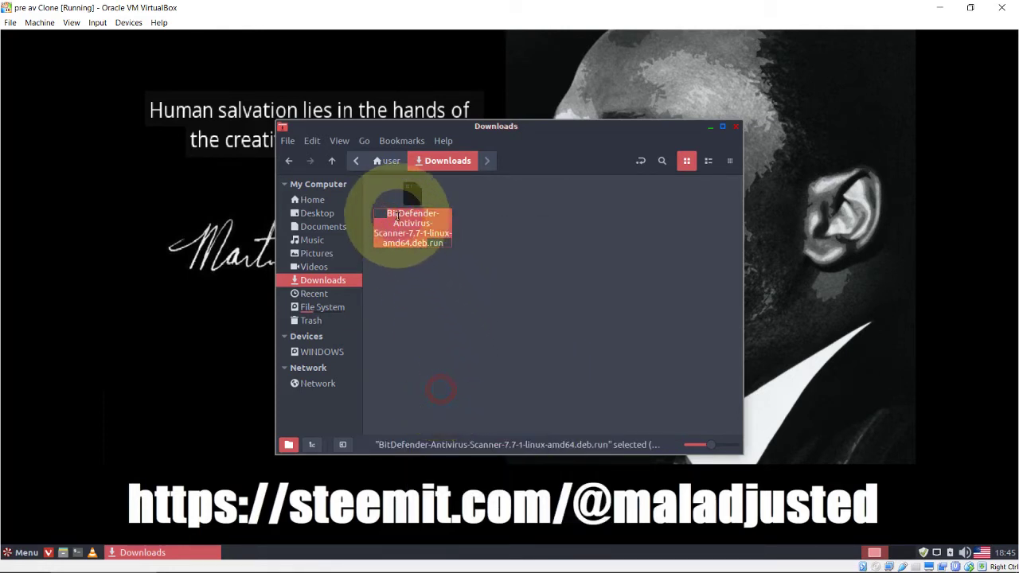
click(398, 216)
drag(398, 215, 446, 243)
right_click(423, 235)
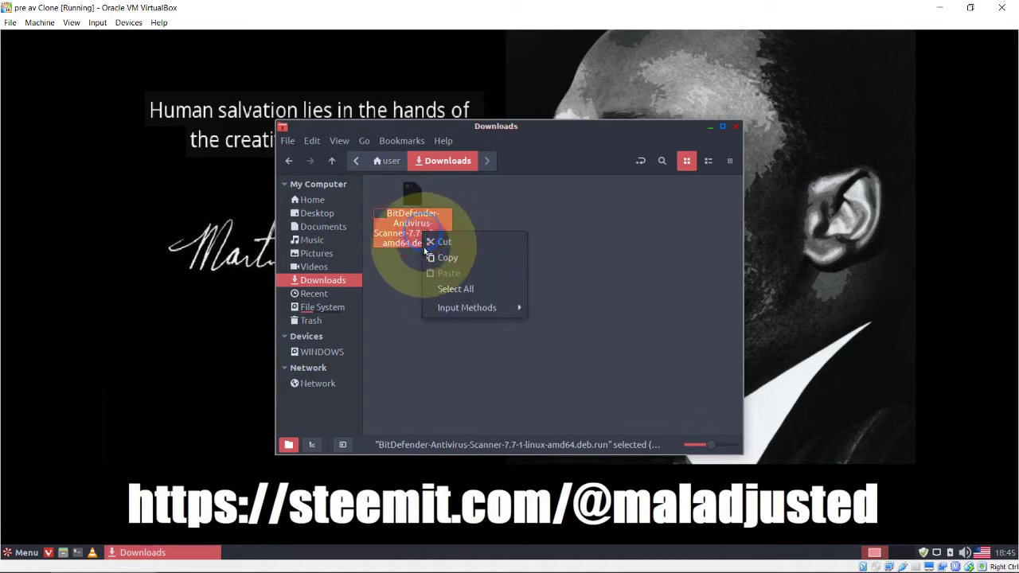
click(436, 257)
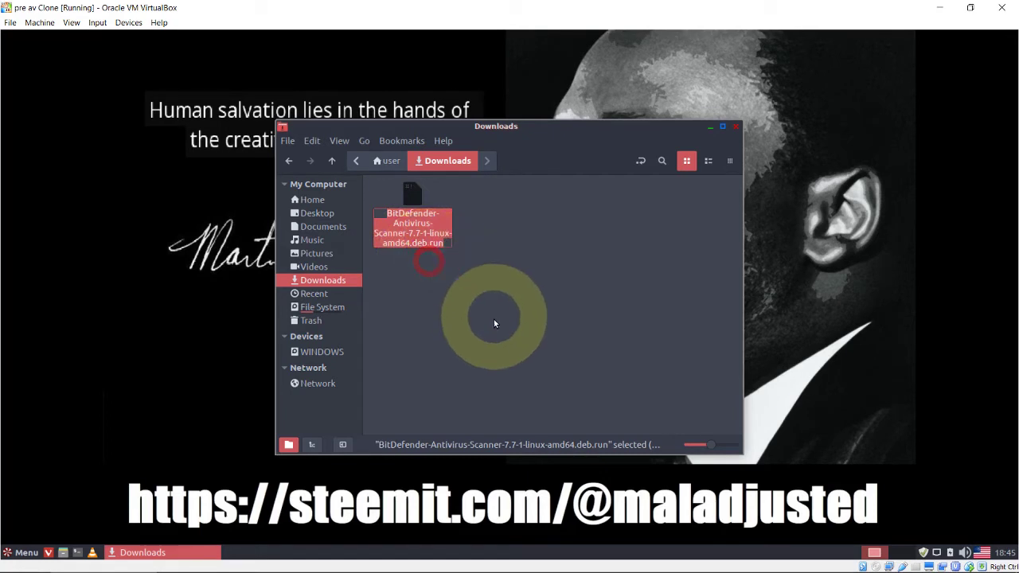
click(492, 319)
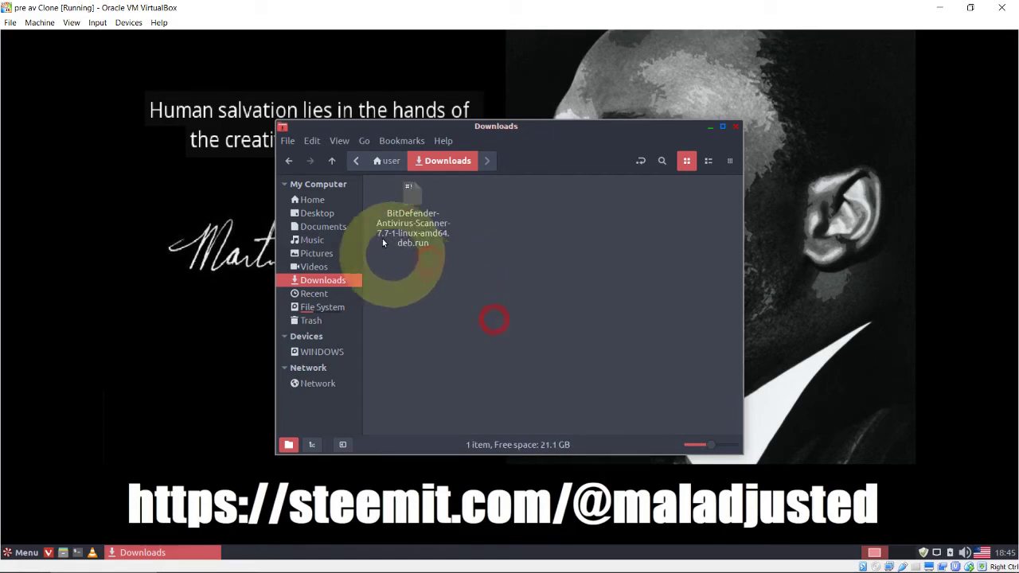
Step: Go up to the home folder and open the Downloads folder in a terminal
click(332, 160)
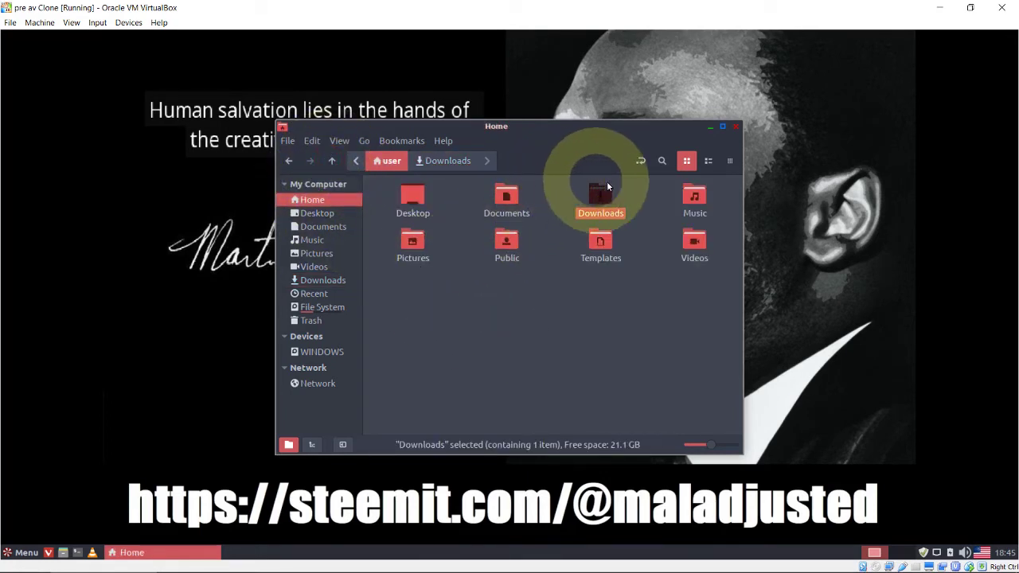
right_click(598, 193)
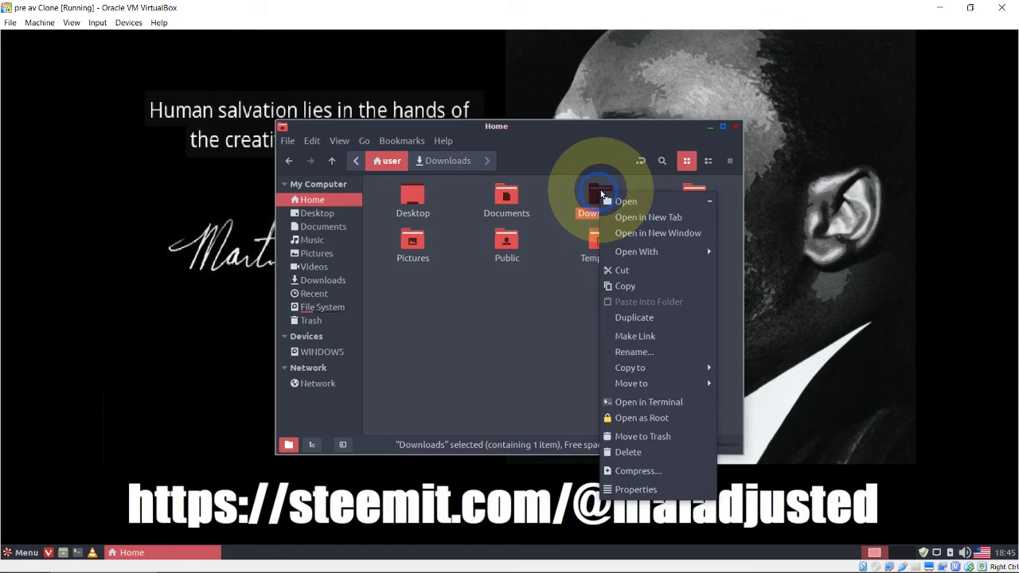
click(676, 403)
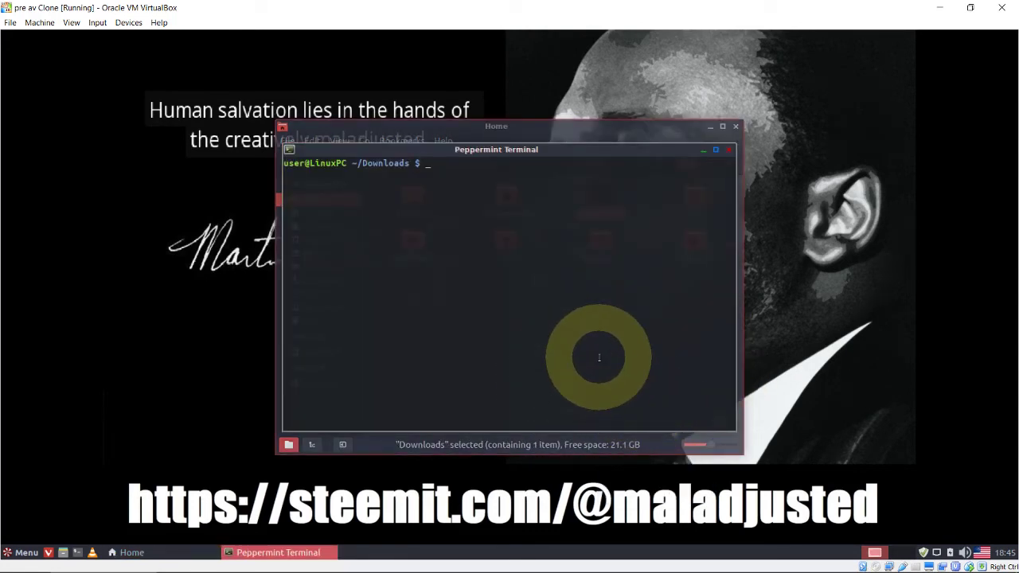
Step: Run BitDefender-Antivirus-Scanner-7.7-1-linux-amd64.deb.run with sudo sh, pasting the copied file name, and enter the account password
text(sudo sh)
right_click(578, 207)
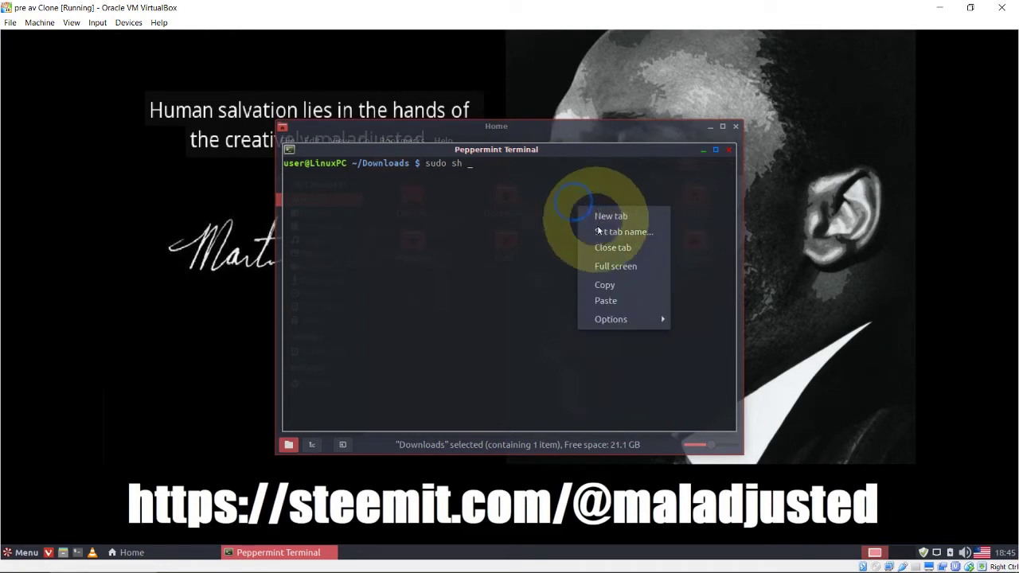
click(617, 301)
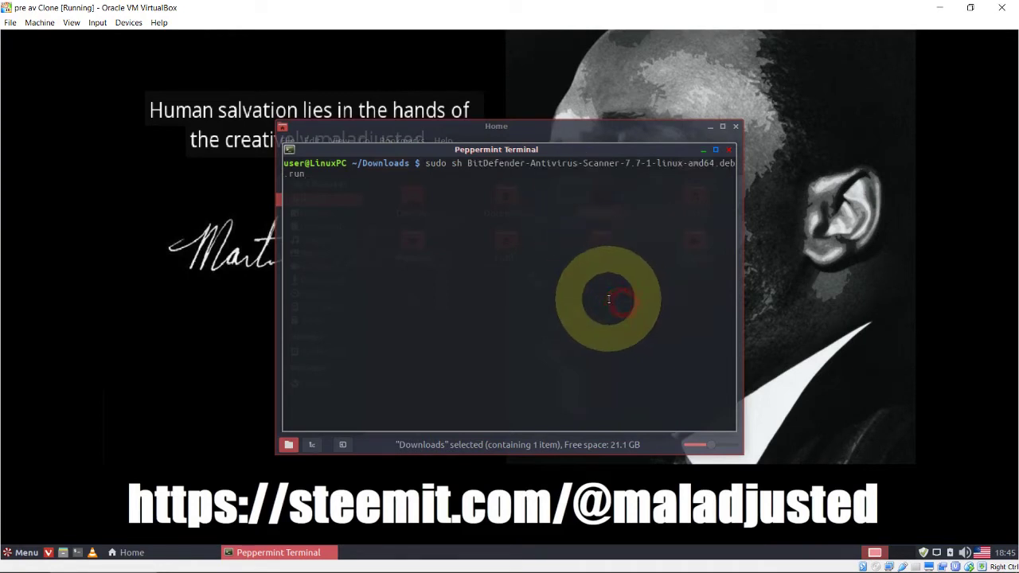
key(Return)
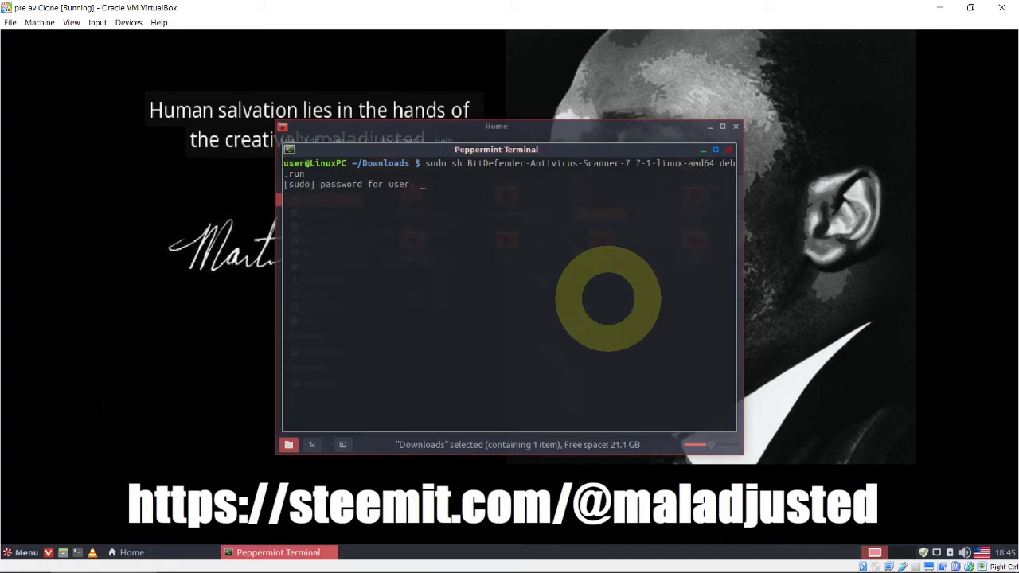
key(Return)
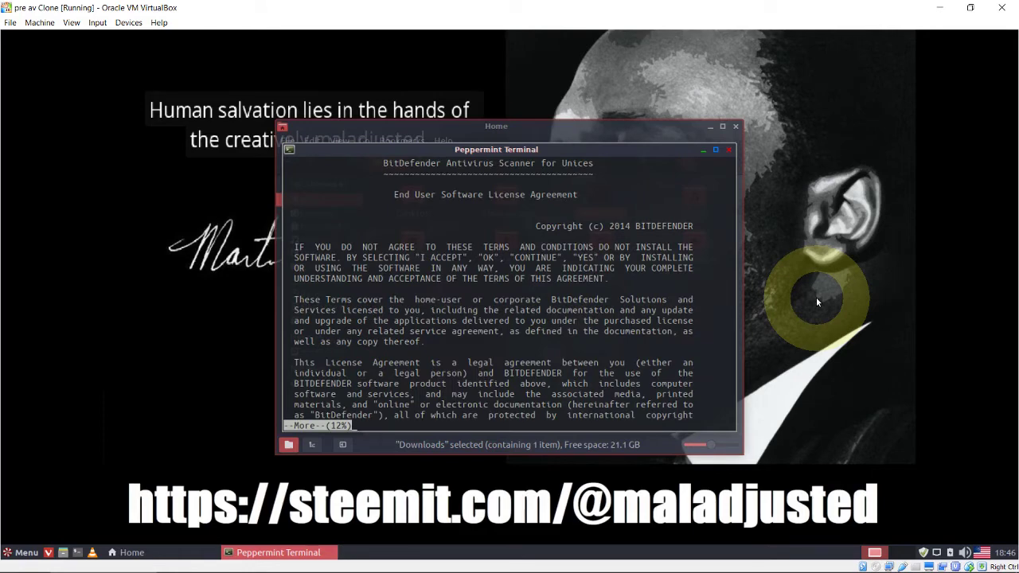
Step: Page through the BitDefender End User Software License Agreement in the terminal to its end
key(Return)
key(Return)
key(Return)
key(Return)
key(Return)
key(Return)
key(Return)
key(Return)
key(Return)
key(Return)
key(Return)
key(Return)
key(Return)
key(Return)
key(Return)
key(Return)
key(Return)
key(Return)
key(Return)
key(Return)
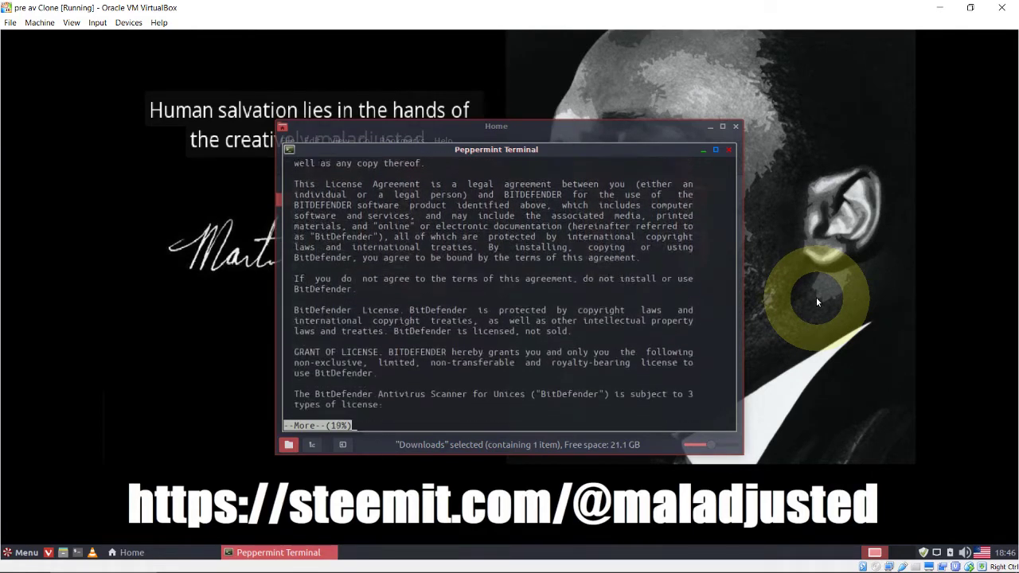
key(Return)
key(Return)
key(Return)
key(Return)
key(Return)
key(Return)
key(Return)
key(Return)
key(Return)
key(Return)
key(Return)
key(Return)
key(Return)
key(Return)
key(Return)
key(Return)
key(Return)
key(Return)
key(Return)
key(Return)
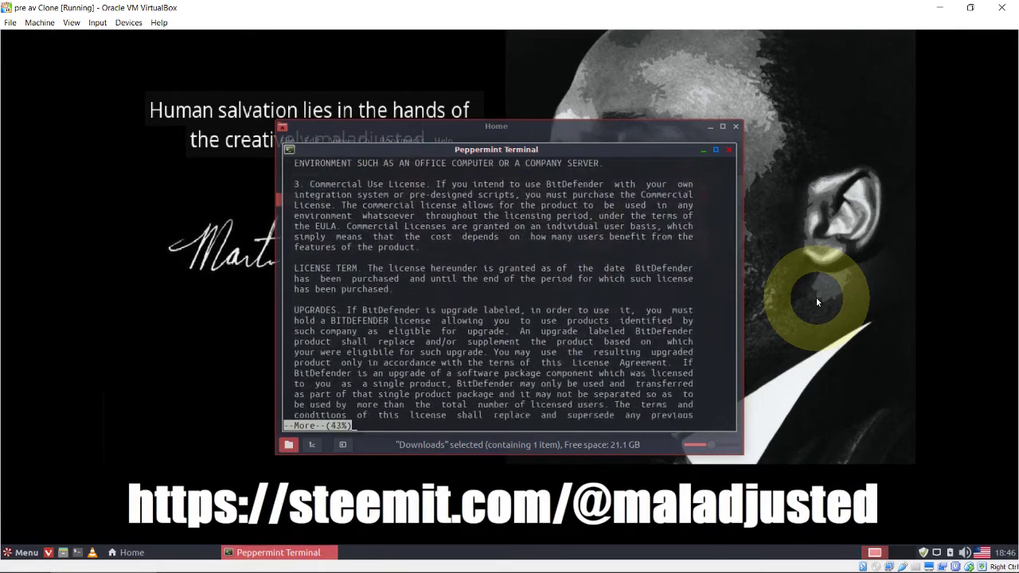
key(Return)
key(Return)
key(Return)
key(Return)
key(Return)
key(Return)
key(Return)
key(Return)
key(Return)
key(Return)
key(Return)
key(Return)
key(Return)
key(Return)
key(Return)
key(Return)
key(Return)
key(Return)
key(Return)
key(Return)
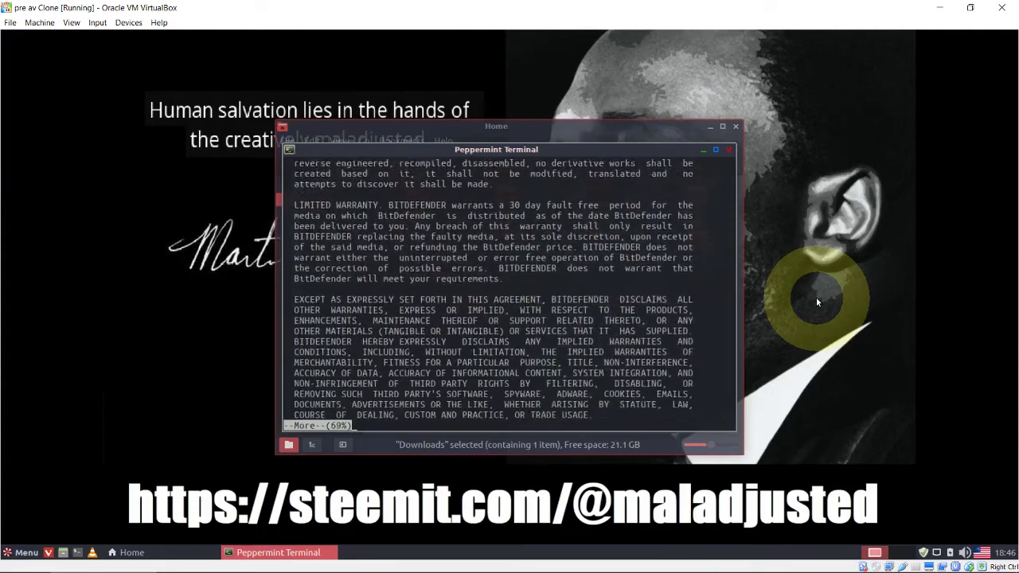
key(Return)
key(Return)
key(Return)
key(Return)
key(Return)
key(Return)
key(Return)
key(Return)
key(Return)
key(Return)
key(Return)
key(Return)
key(Return)
key(Return)
key(Return)
key(Return)
key(Return)
key(Return)
key(Return)
key(Return)
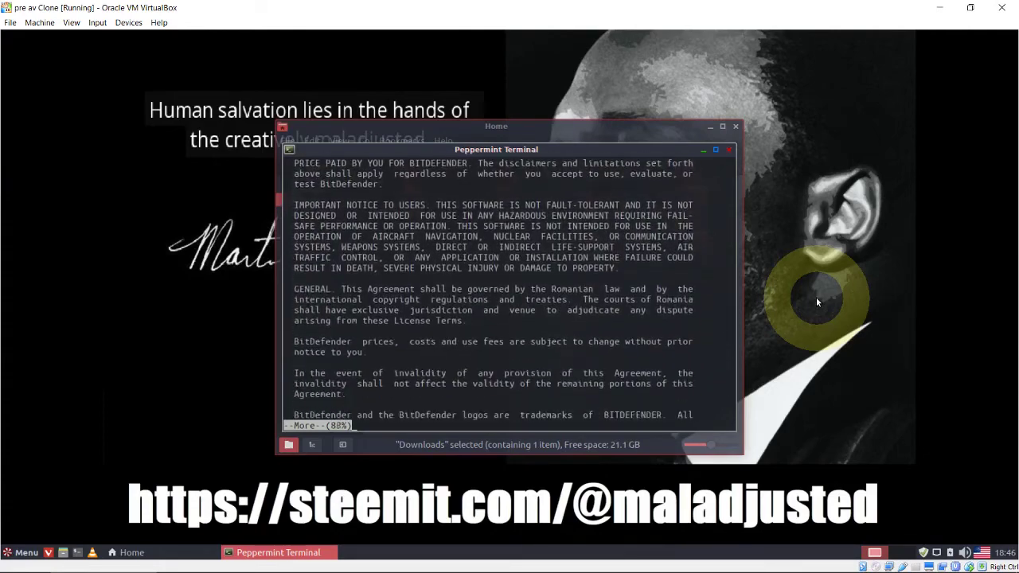
key(Return)
key(Return)
key(Return)
key(Return)
key(Return)
key(Return)
key(Return)
key(Return)
key(Return)
key(Return)
key(Return)
key(Return)
key(Return)
key(Return)
key(Return)
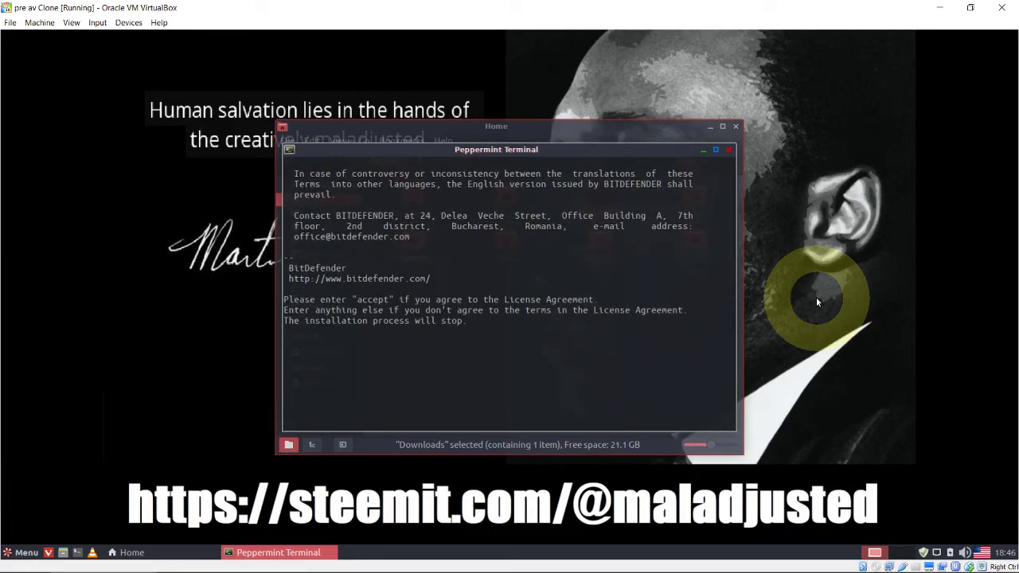
Step: Enter "accept" for the license agreement and answer y to install the BitDefender Antivirus Scanner GUI package
text(accept)
key(Return)
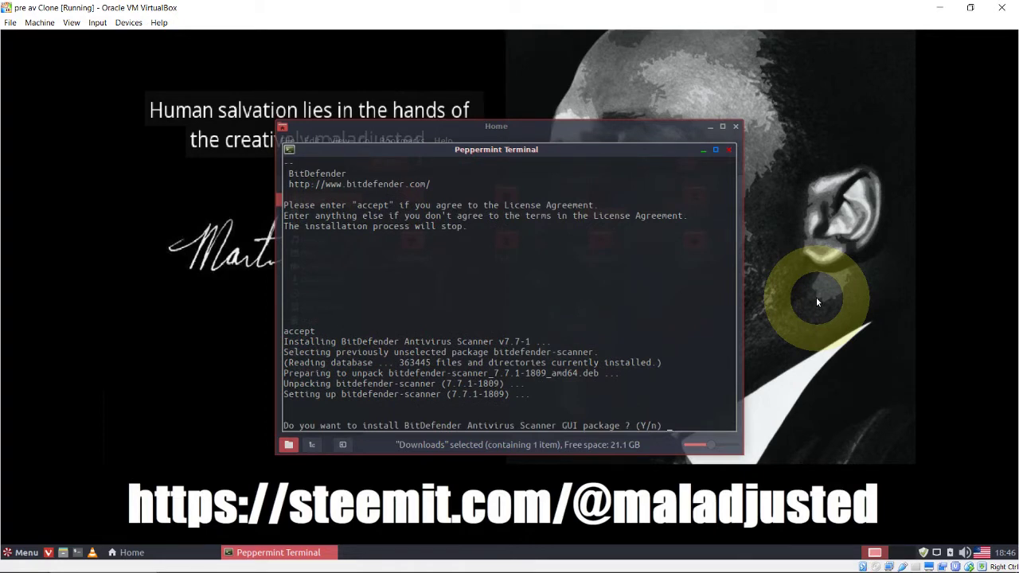
text(y)
key(Return)
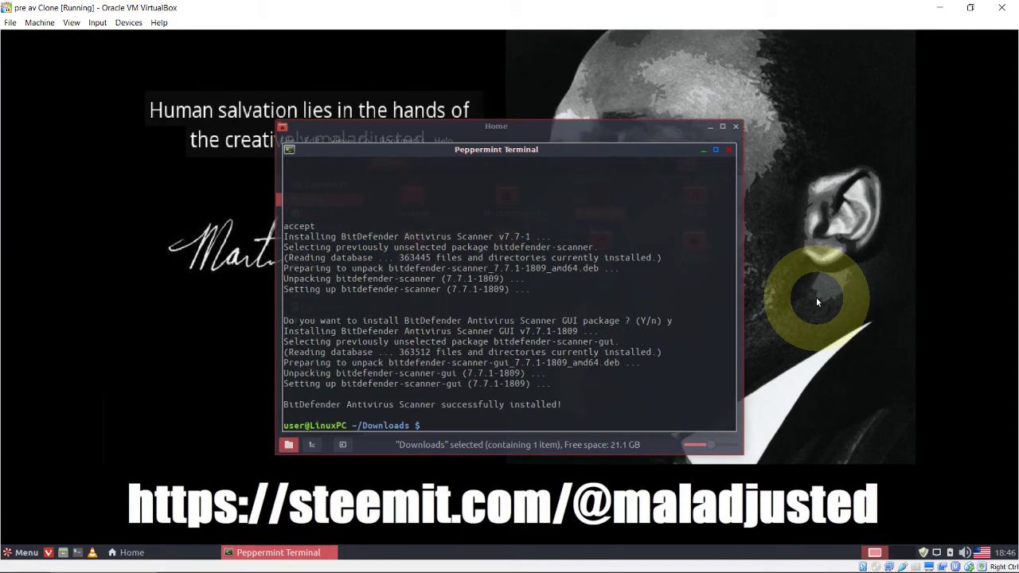
Step: Close the terminal and the file manager, and launch BitDefender Antivirus Scanner from the System applications
click(729, 148)
click(735, 126)
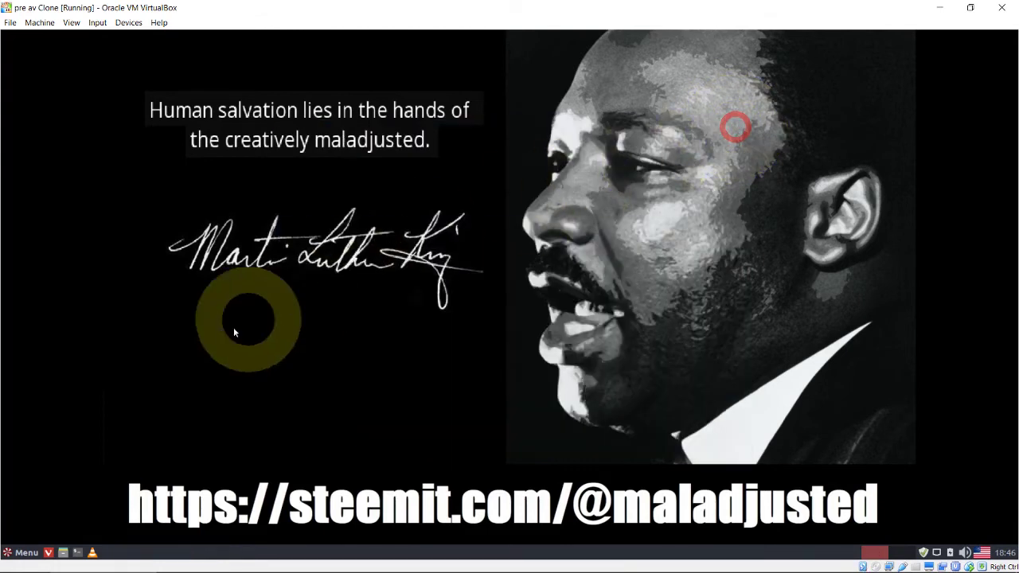
click(22, 551)
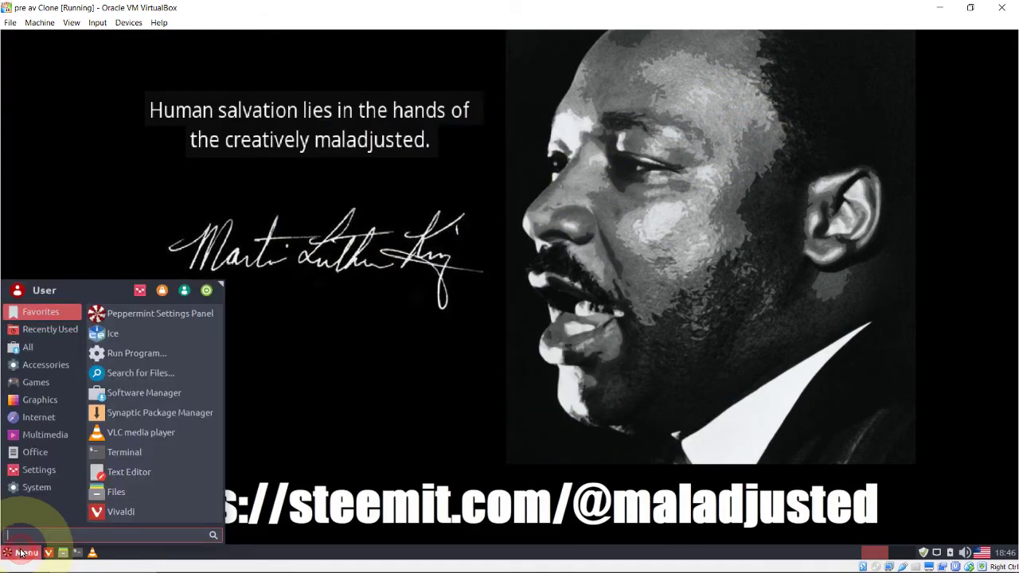
click(40, 491)
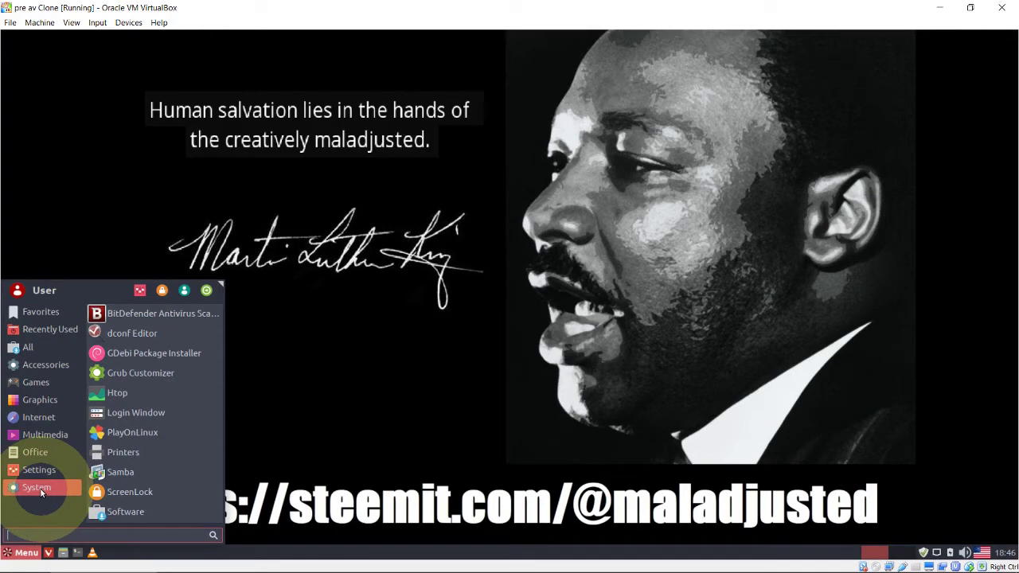
click(159, 321)
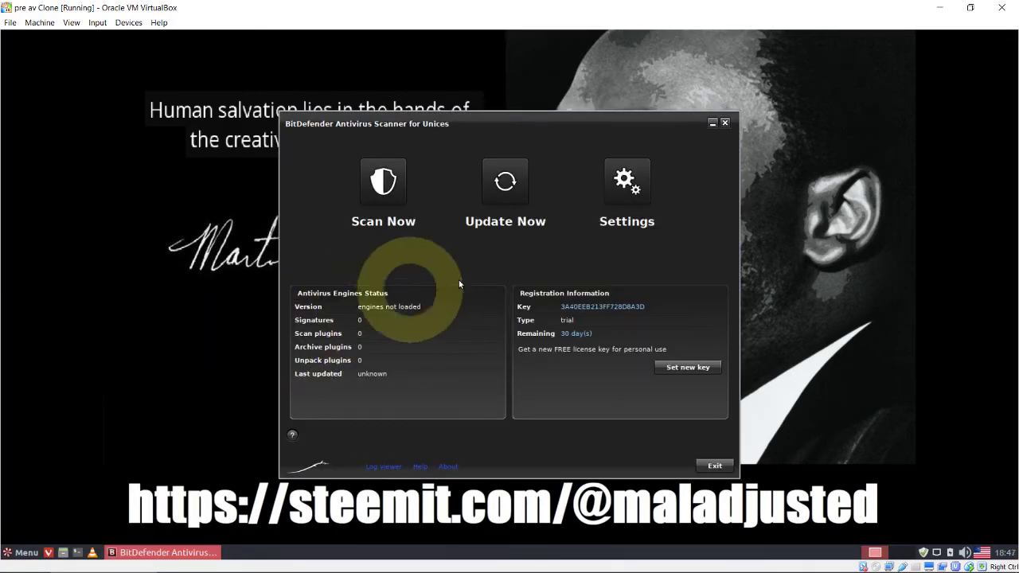
Step: Set BitDefender to keep running in the background, pre-load the antivirus engines and hide the main window on startup, and save the settings
click(617, 188)
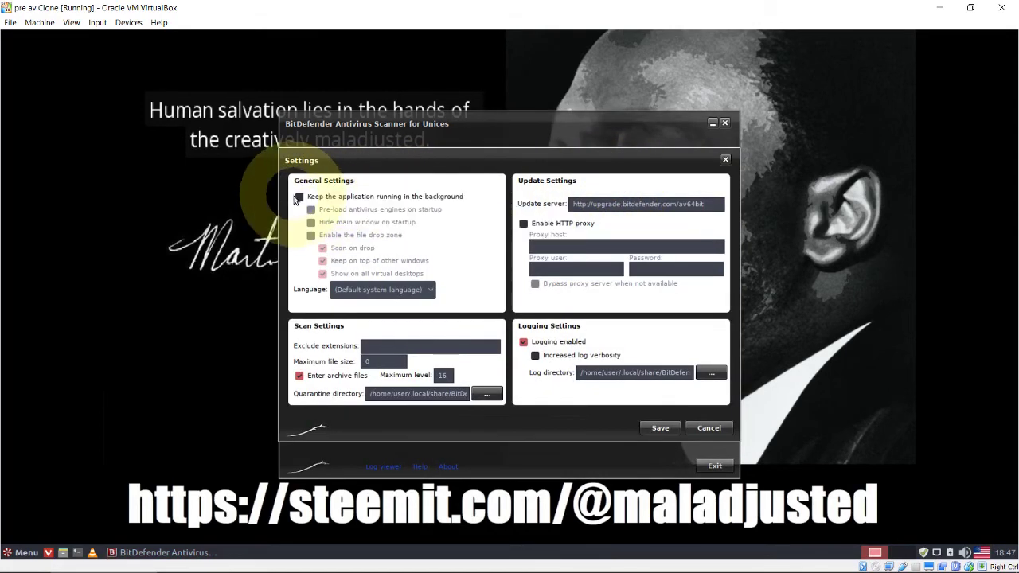
click(299, 196)
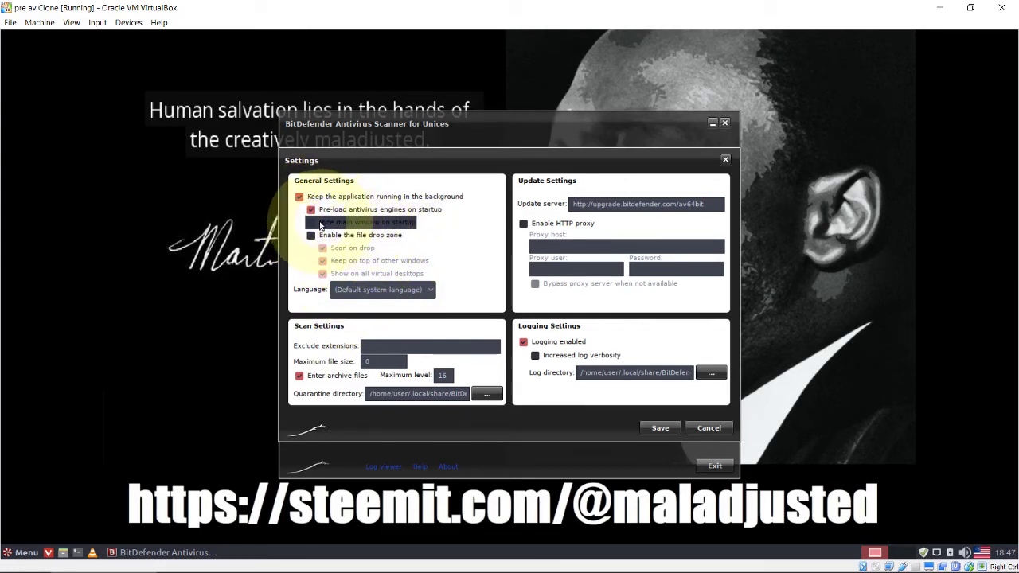
click(311, 223)
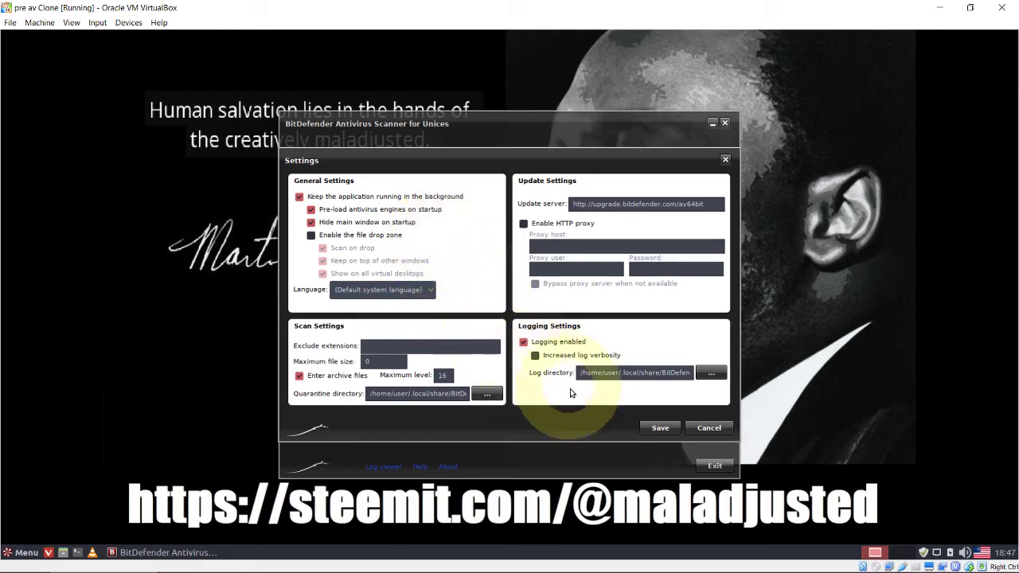
click(657, 428)
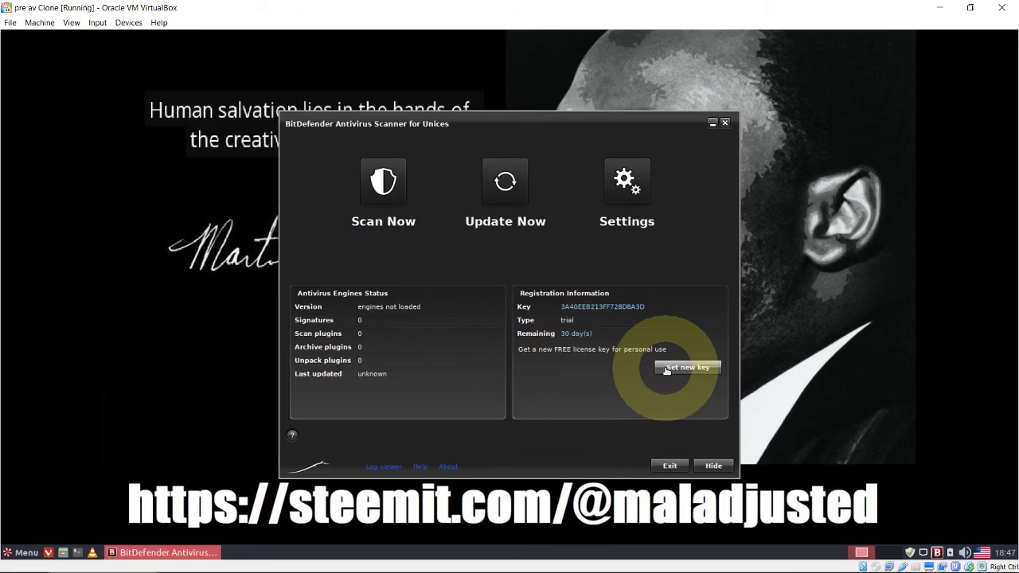
Step: Register BitDefender Antivirus Scanner by pasting the new license key, and start an update of the antivirus engines
click(683, 370)
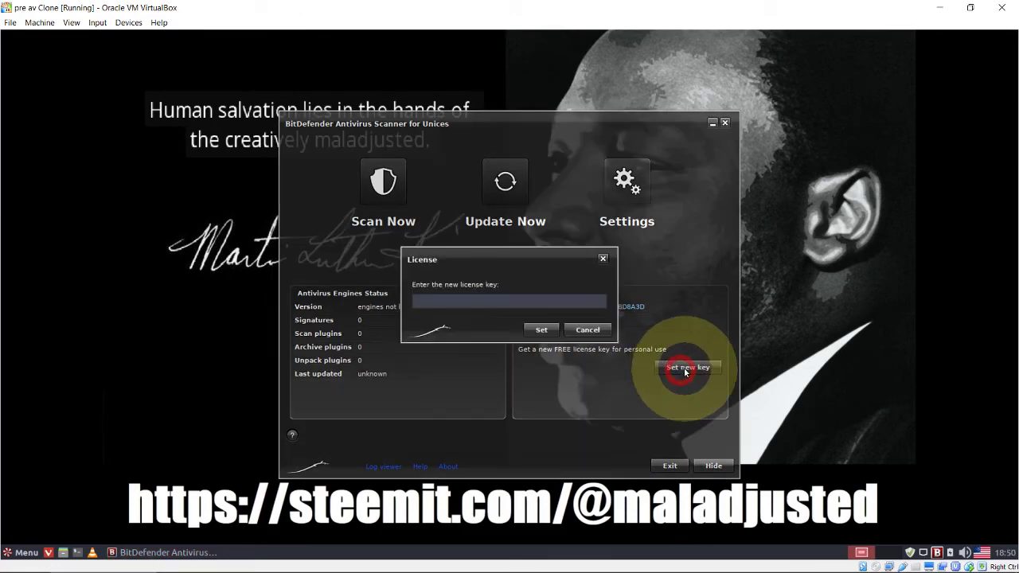
click(511, 301)
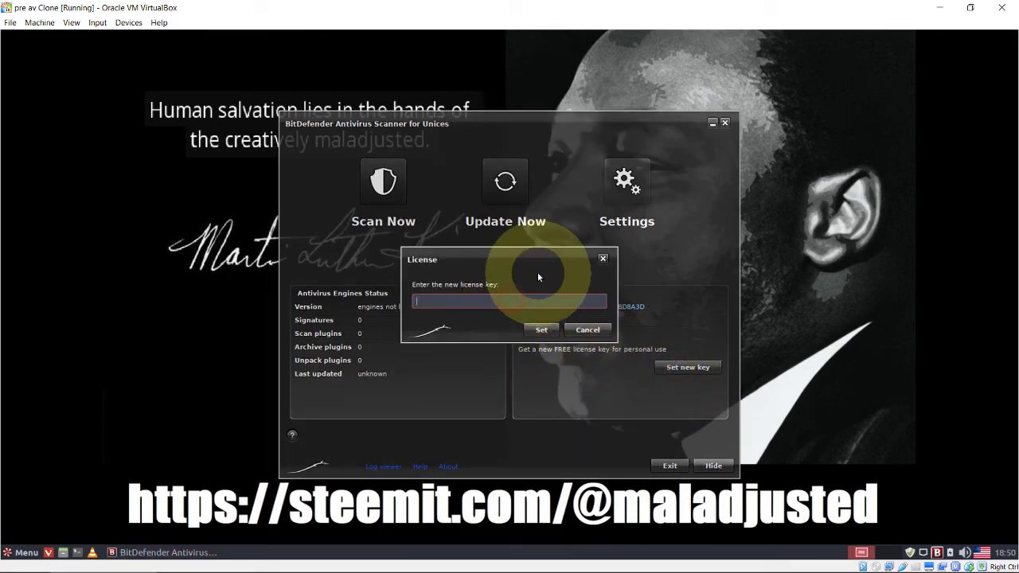
key(ctrl+v)
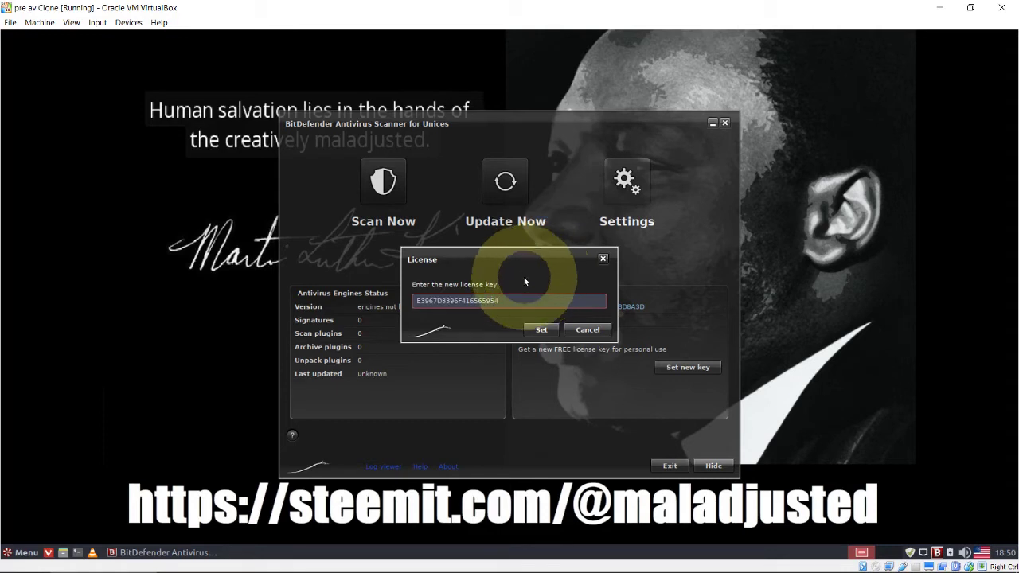
click(541, 331)
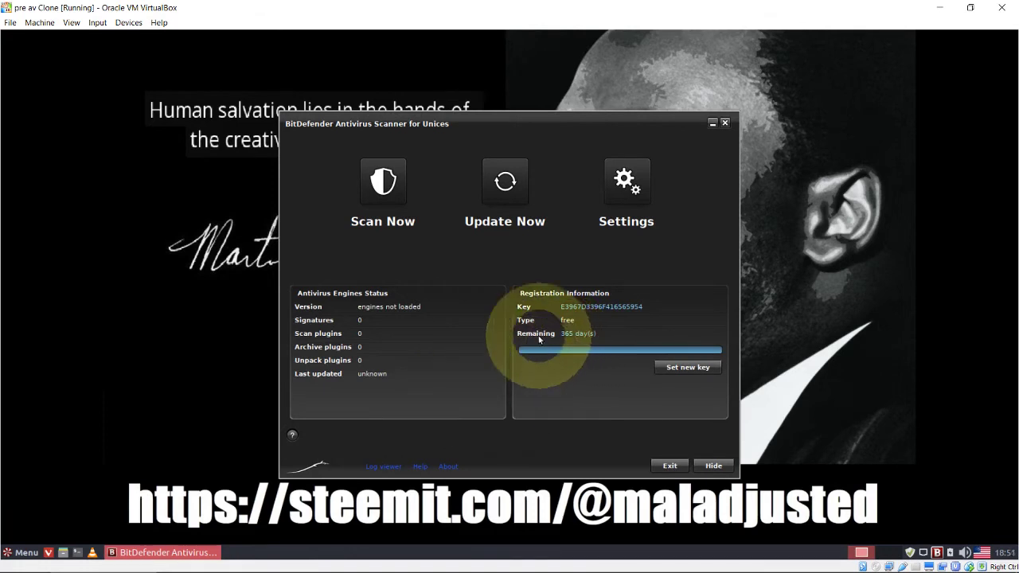
click(521, 215)
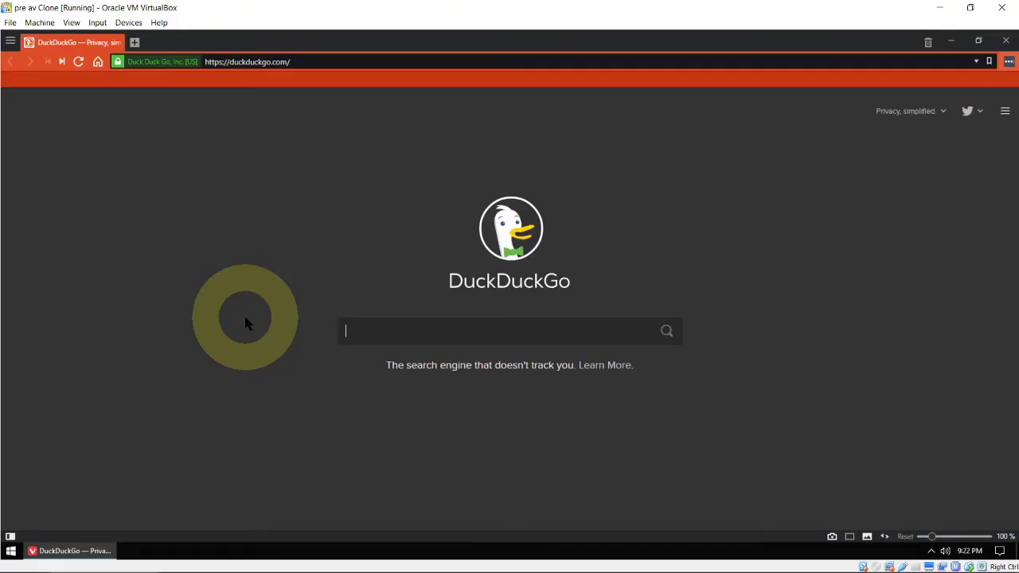
Step: In the Windows virtual machine's browser, search DuckDuckGo for "free windows bitdefender" and open the bitdefender.com free antivirus result
text(fr)
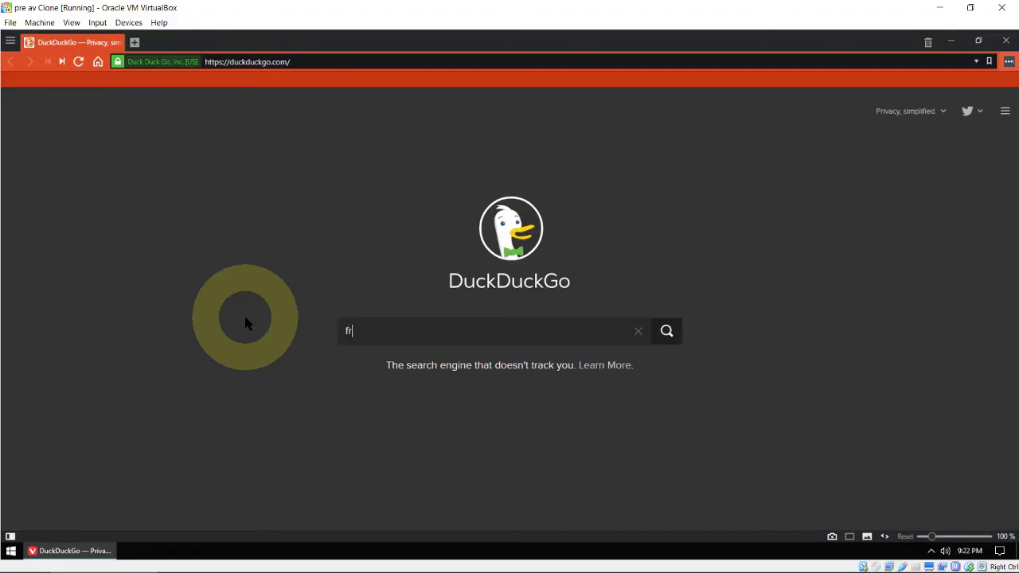
text(ee windows bitdefender)
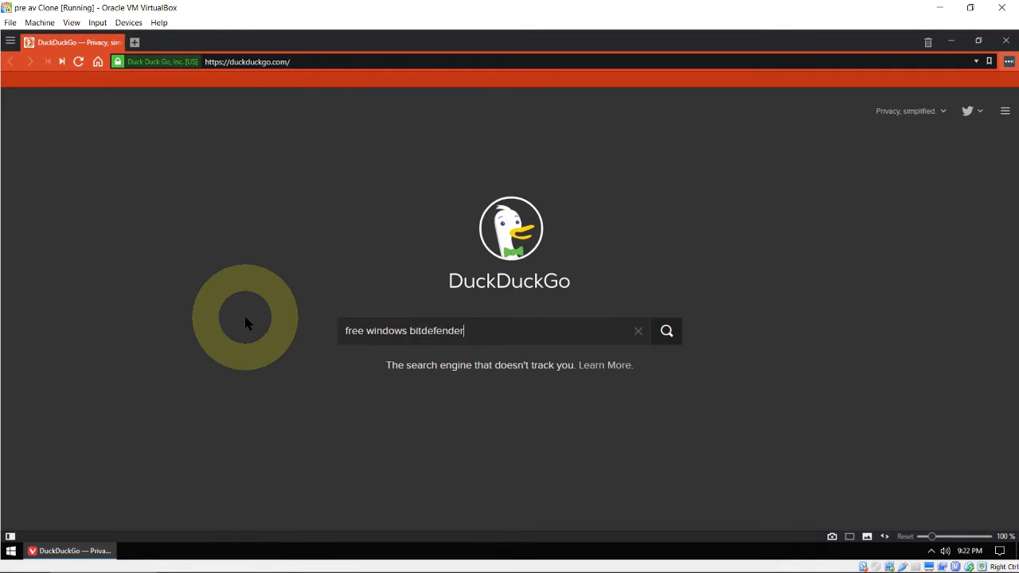
key(Return)
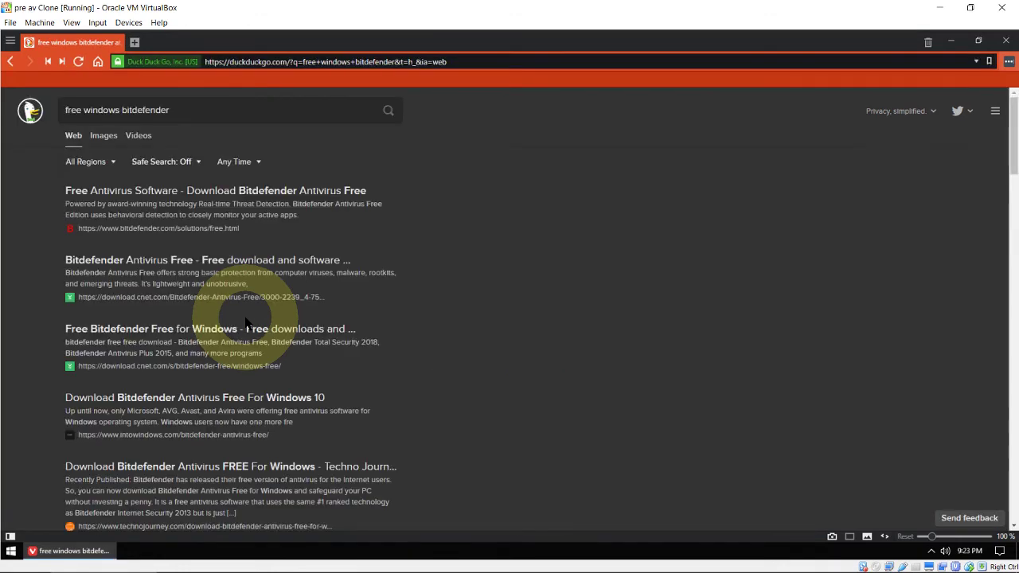
click(111, 195)
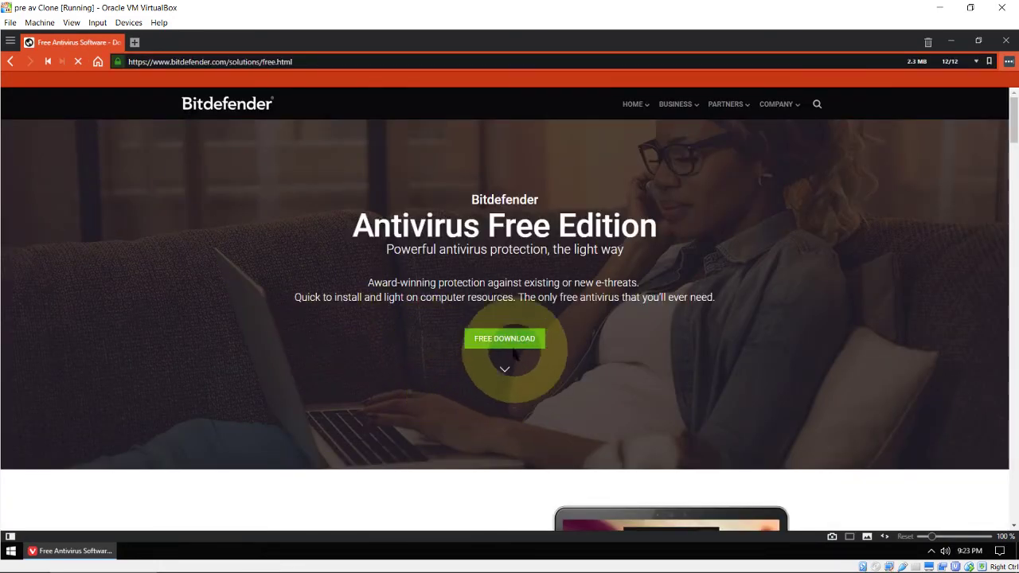
Step: Download bitdefender_online.exe from the Antivirus Free Edition page and close the browser
click(512, 340)
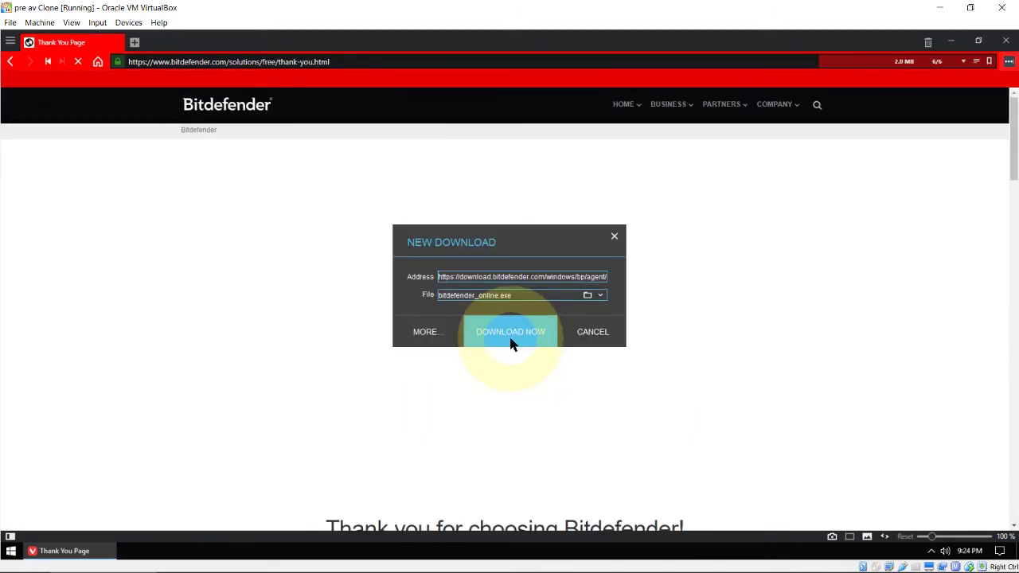
click(512, 341)
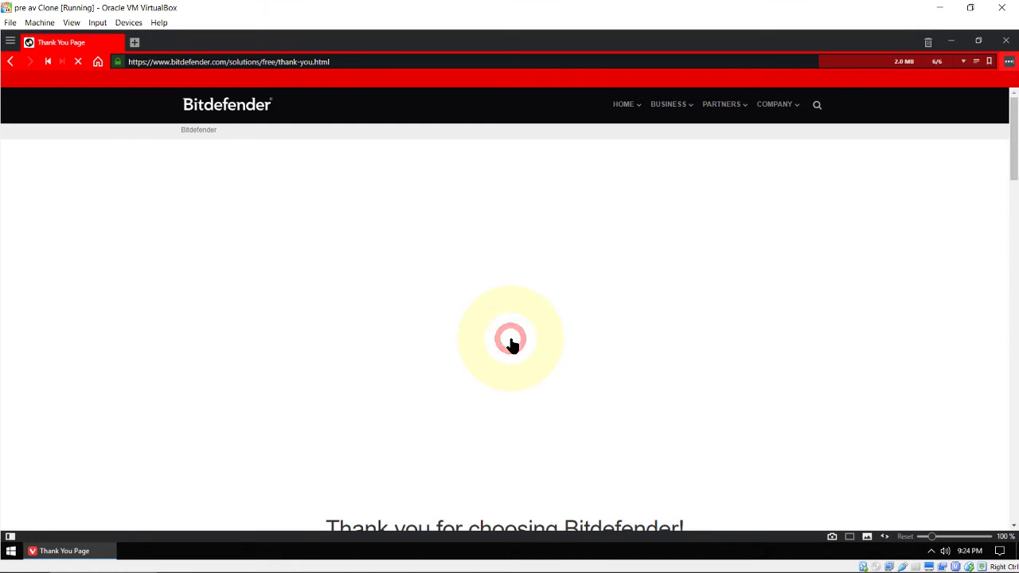
click(1002, 50)
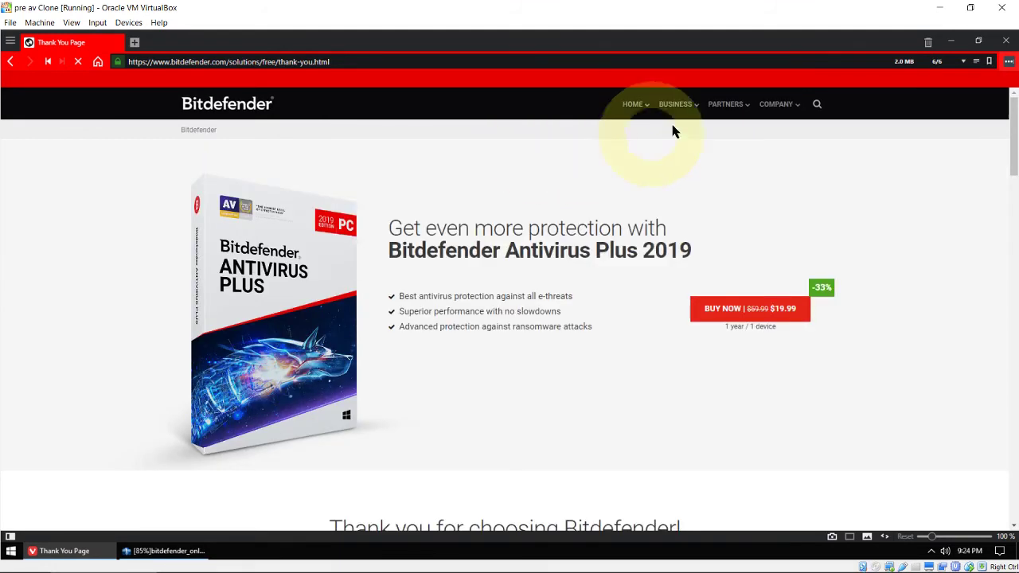
click(1006, 41)
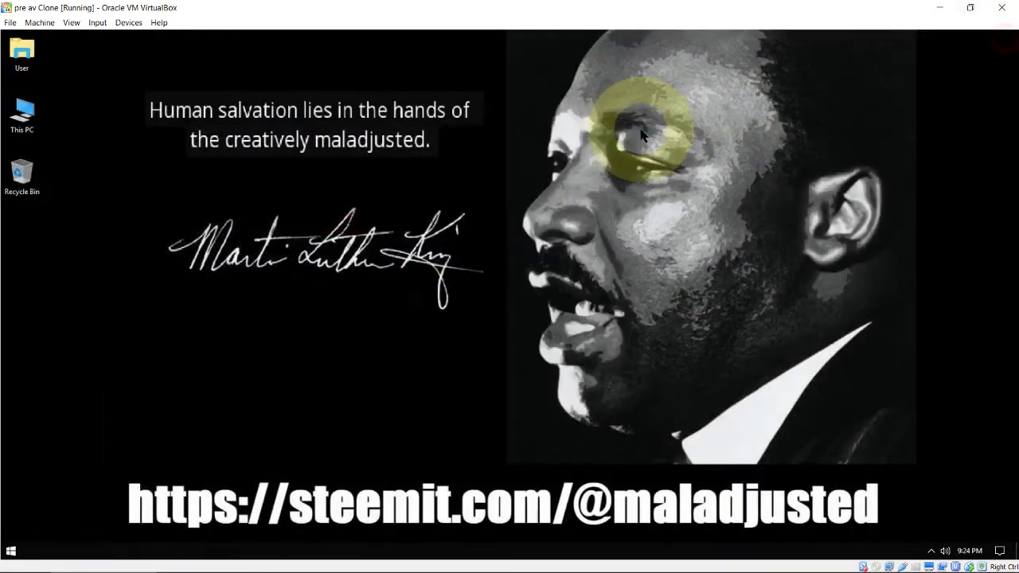
Step: Run bitdefender_online from the user's Downloads folder and close the folder window
click(22, 46)
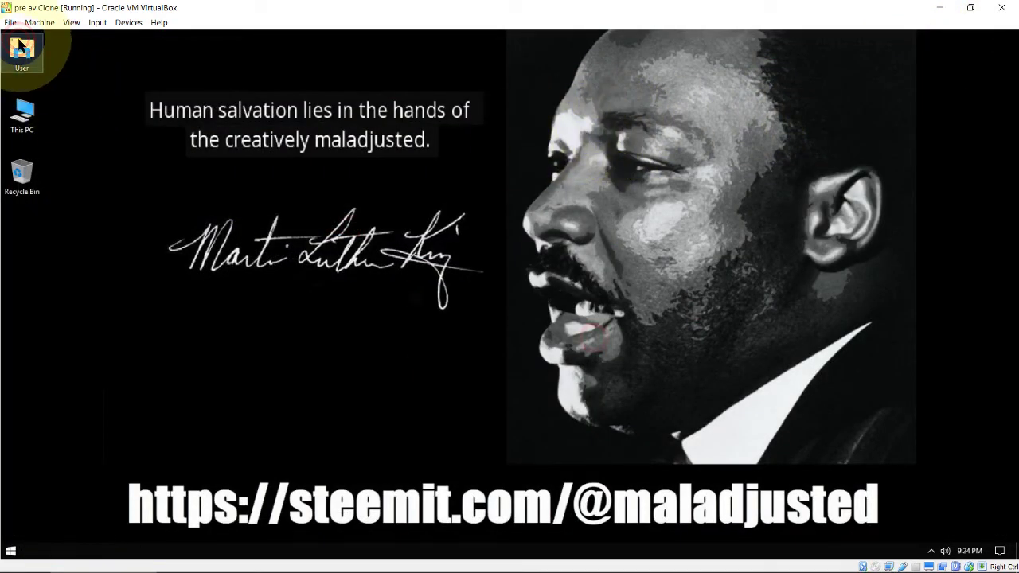
double_click(22, 46)
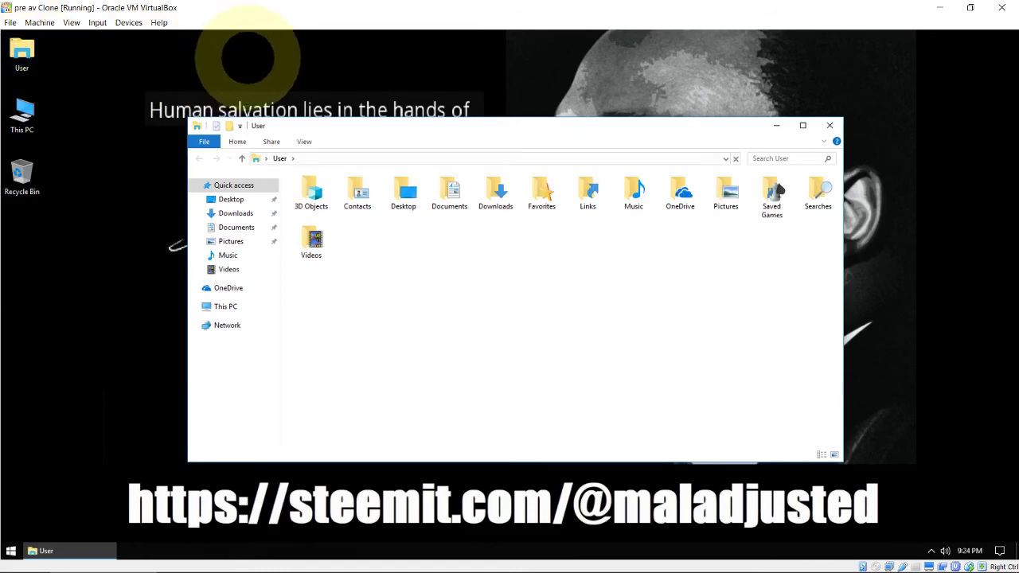
click(498, 195)
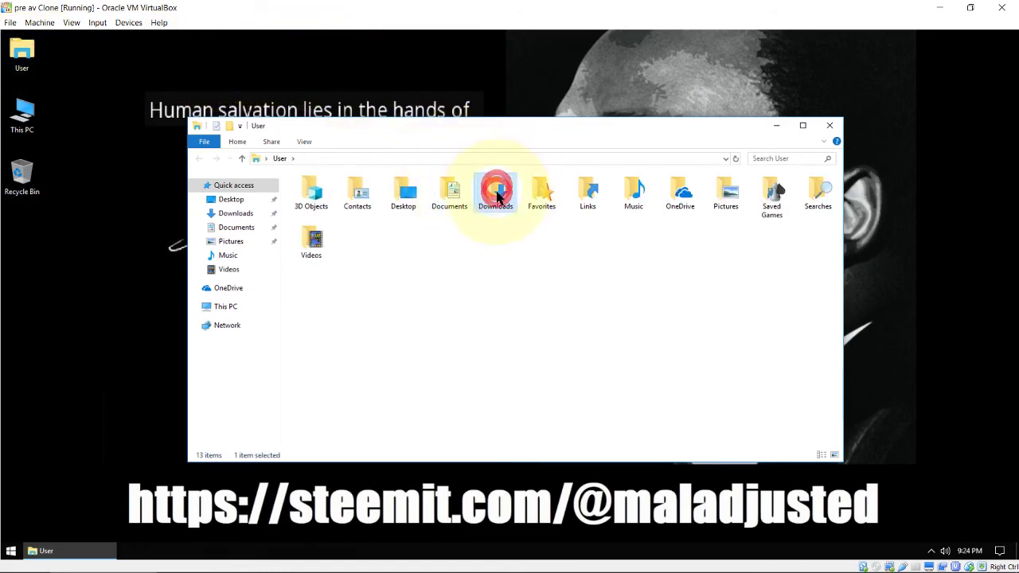
double_click(498, 195)
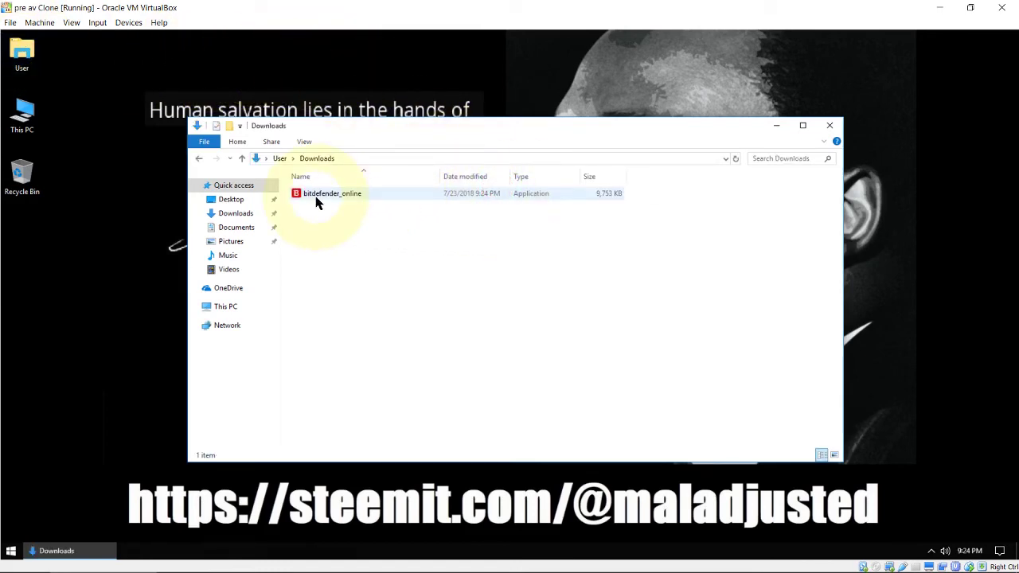
double_click(316, 202)
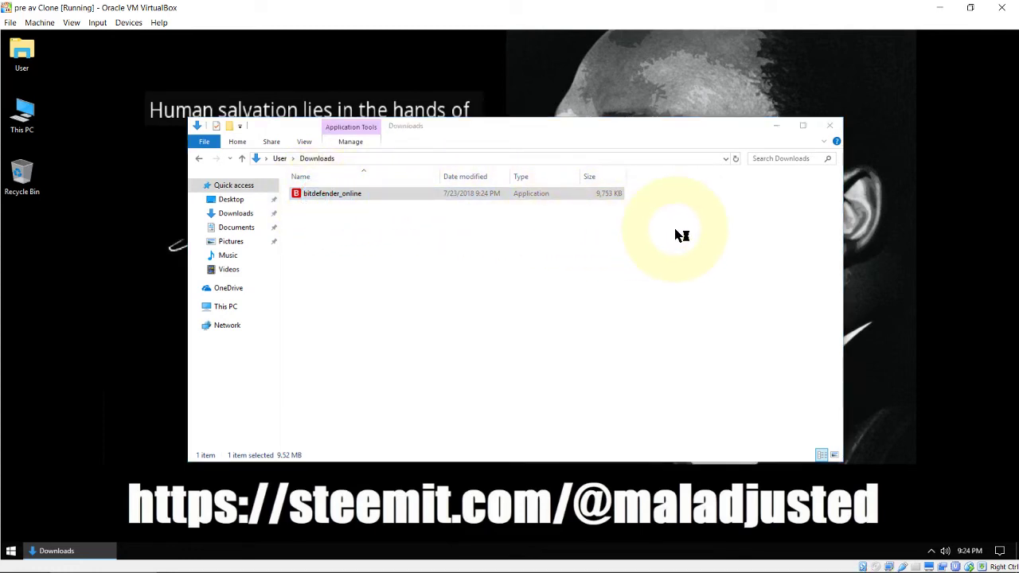
click(829, 125)
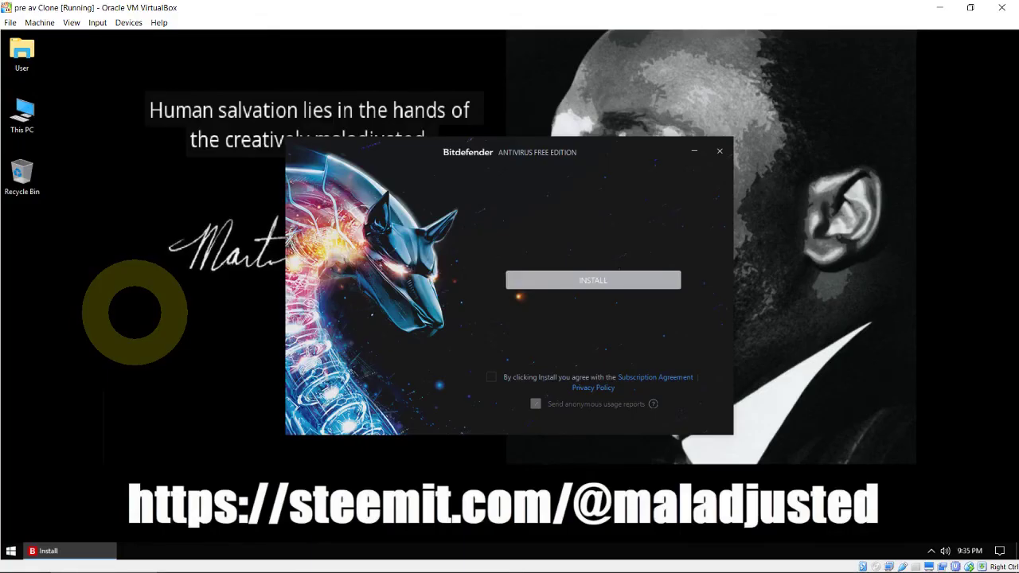
Step: Accept the subscription agreement, install Bitdefender Antivirus Free Edition, and go to the sign-in for an existing Bitdefender account
click(492, 377)
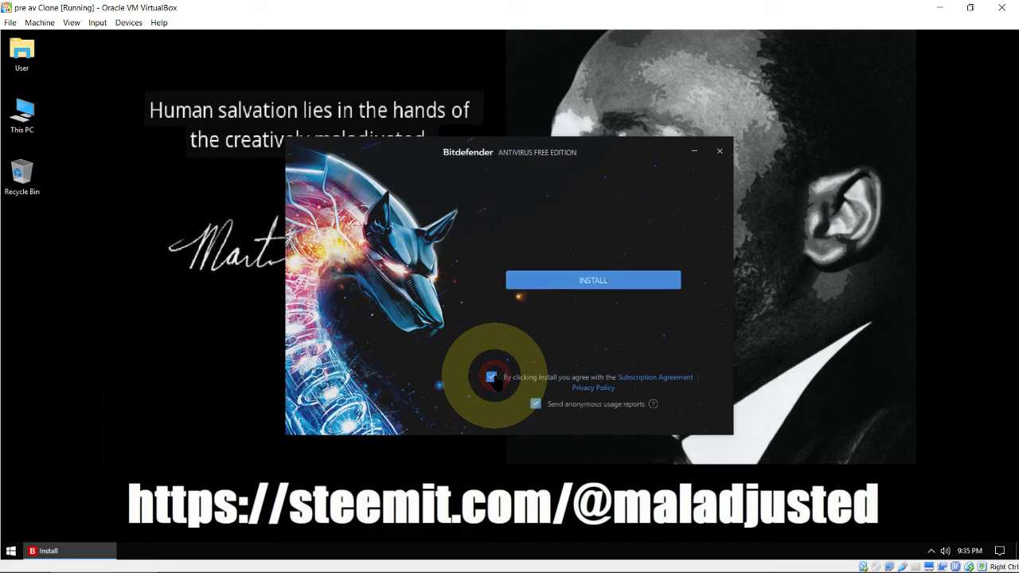
click(601, 280)
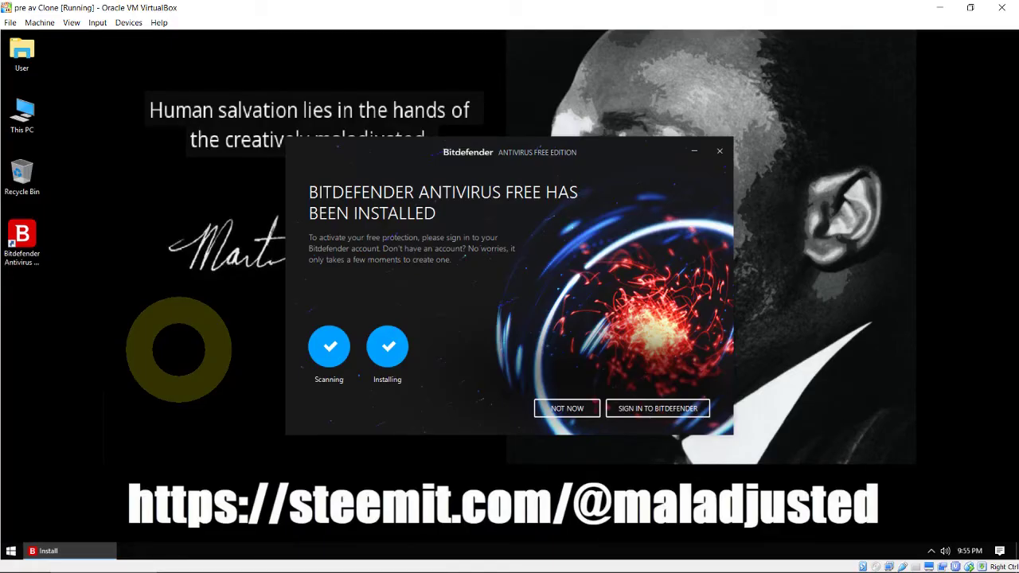
click(632, 412)
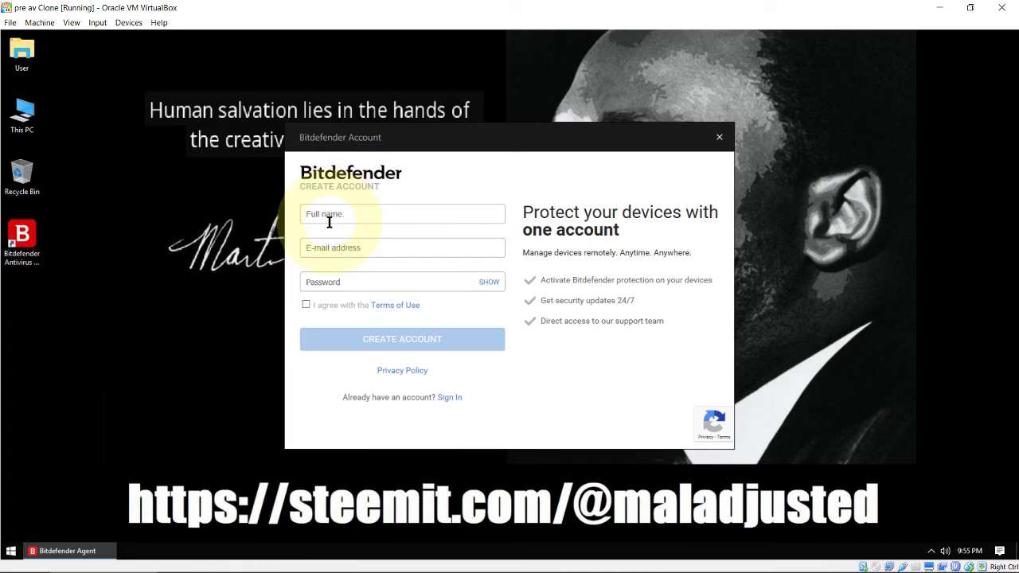
click(447, 398)
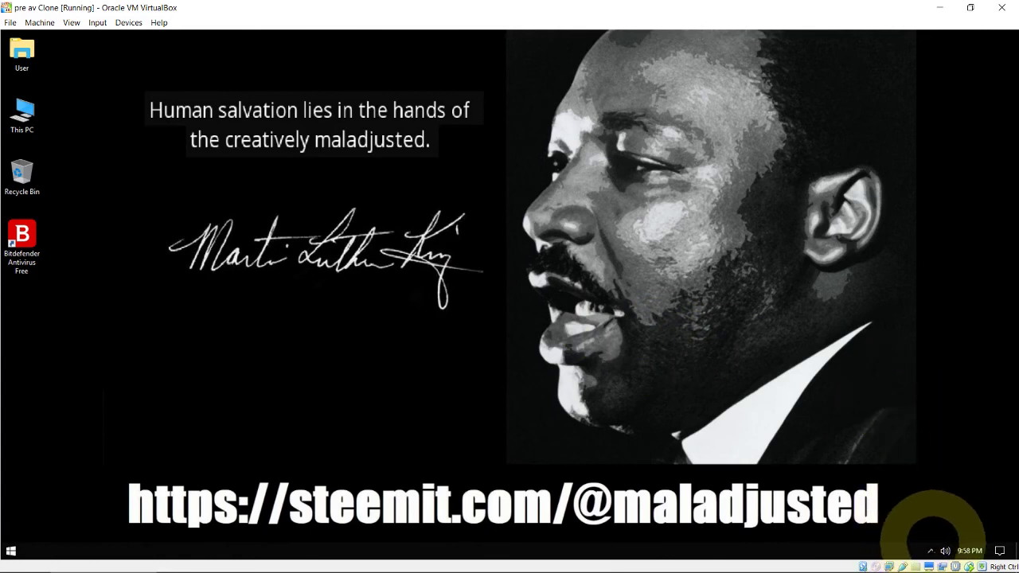
Step: Open Bitdefender Antivirus Free from the hidden notification area, check the device's protection status, and close its window
click(931, 550)
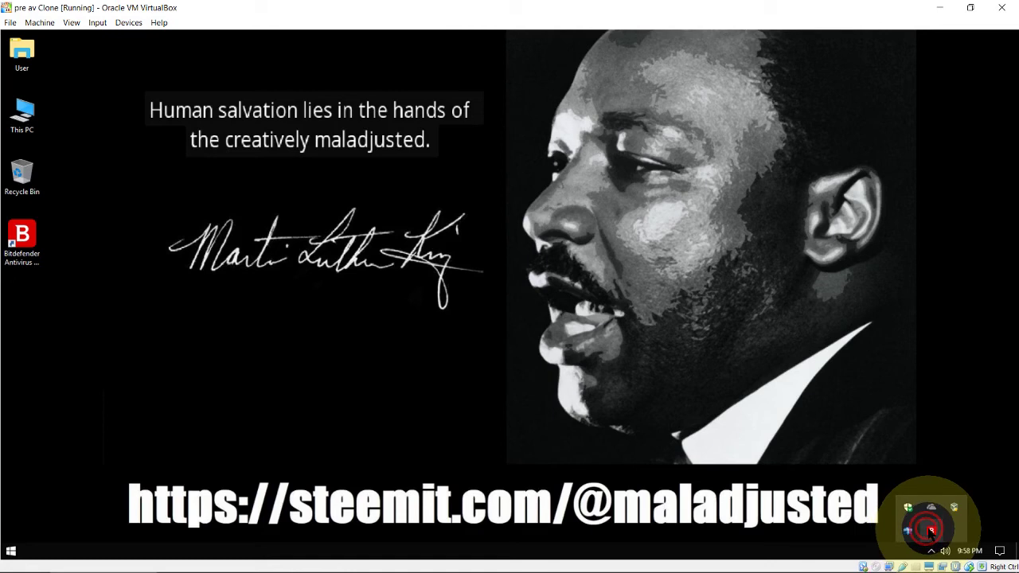
click(932, 531)
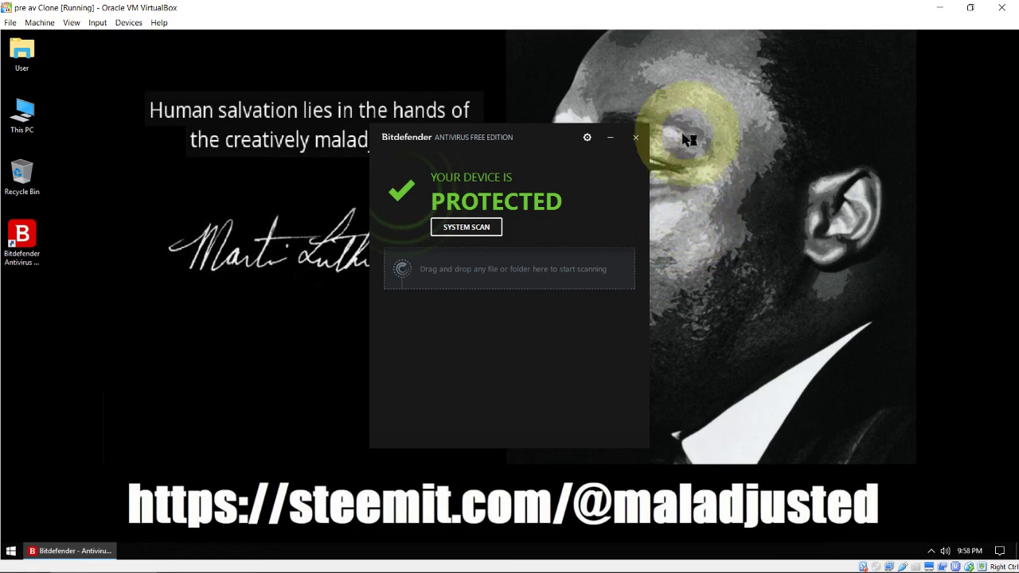
click(637, 137)
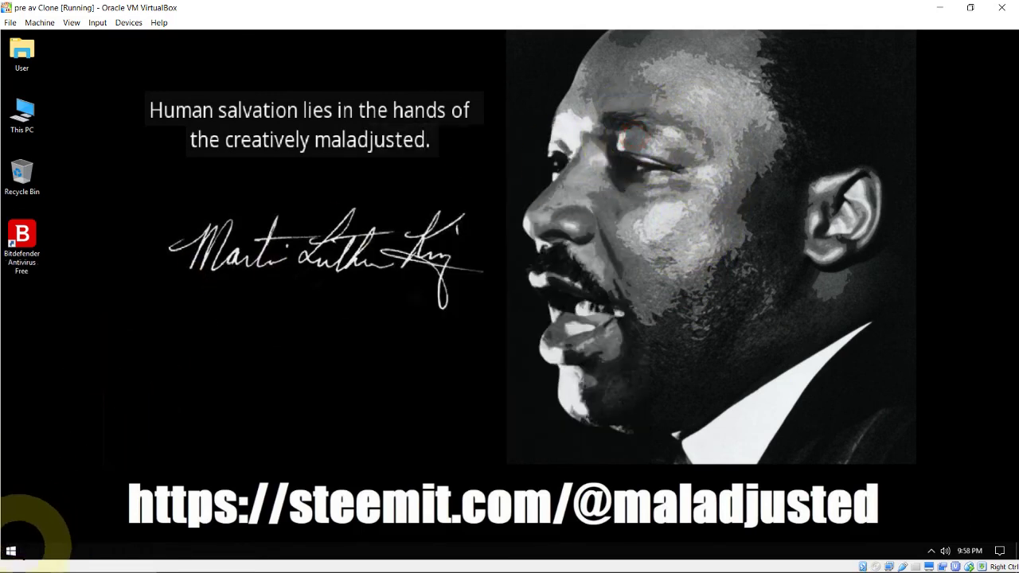
Step: Move the Bitdefender Antivirus Free folder from the Programs list of the Start menu into the Recycle Bin, and reopen the list
click(11, 550)
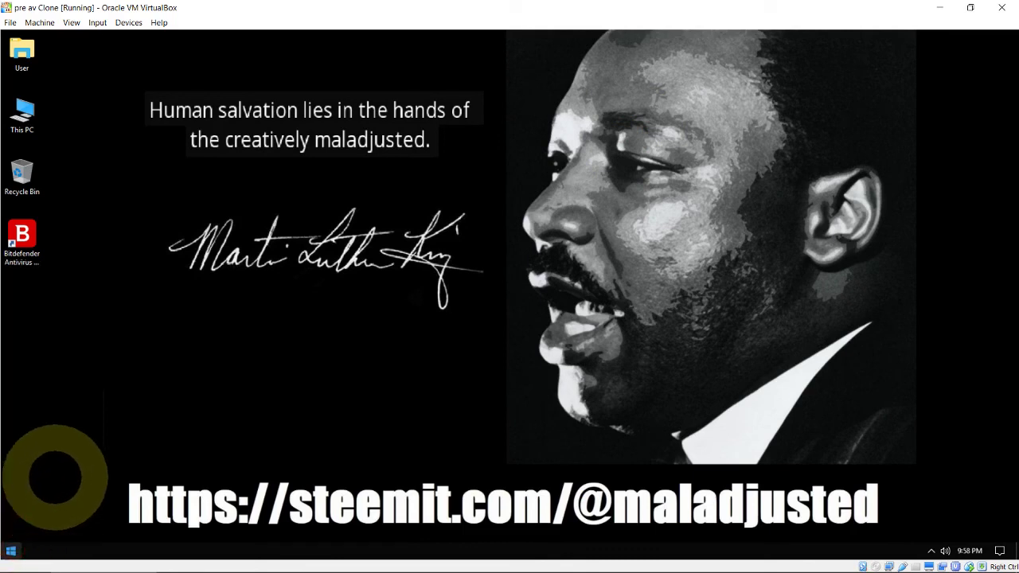
mouse_move(70, 464)
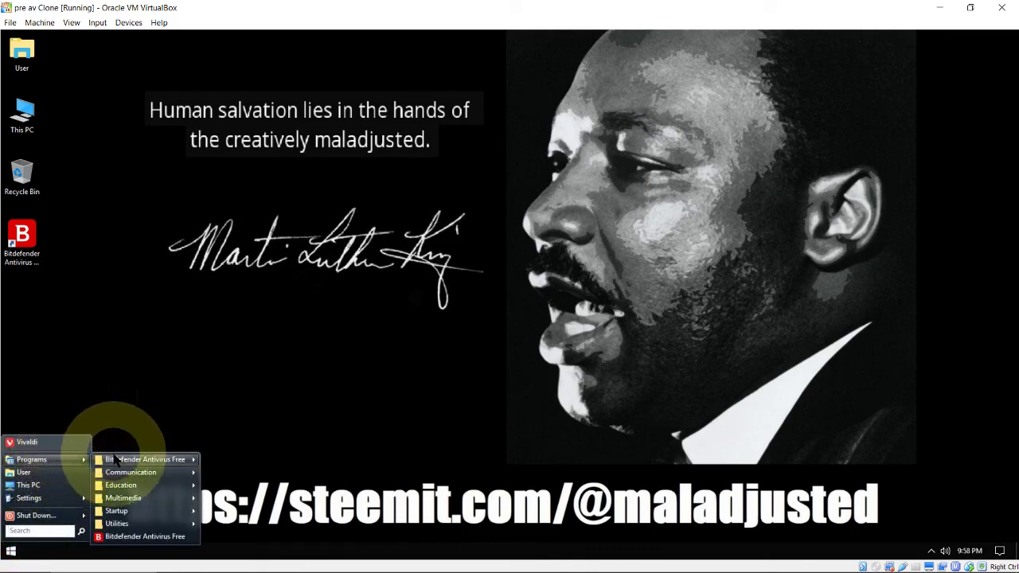
mouse_move(114, 460)
drag(116, 460, 28, 175)
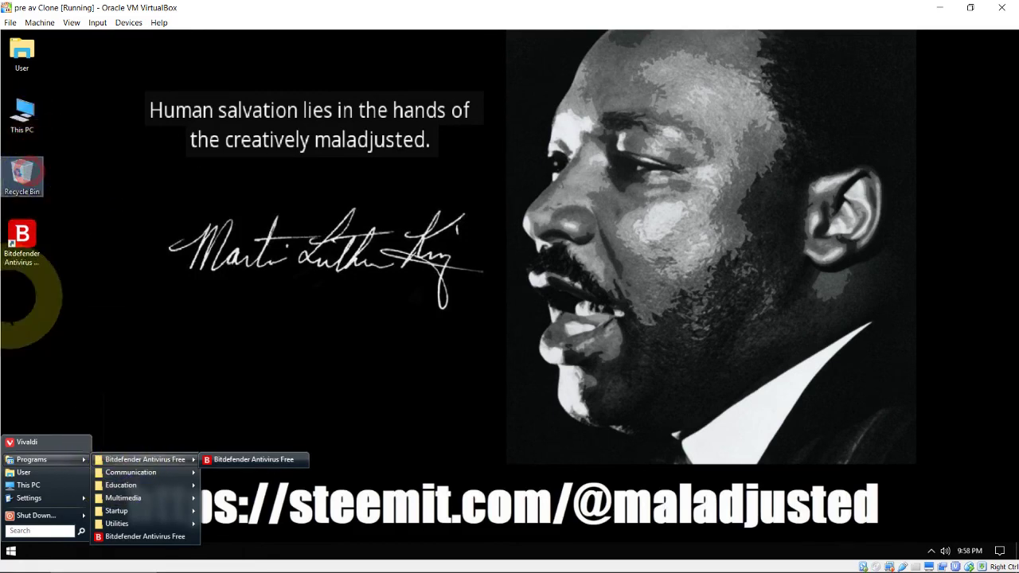
click(10, 551)
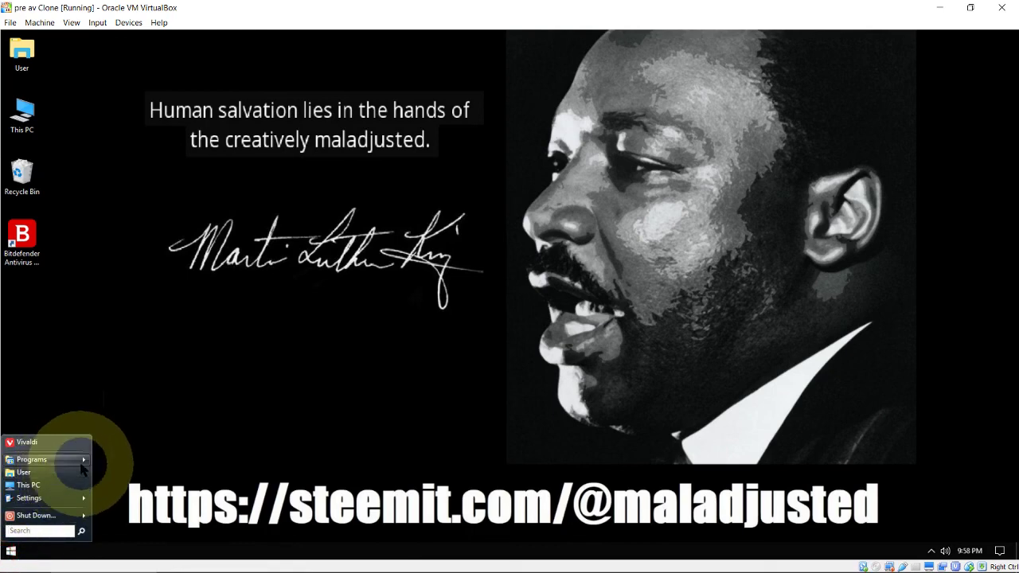
mouse_move(79, 460)
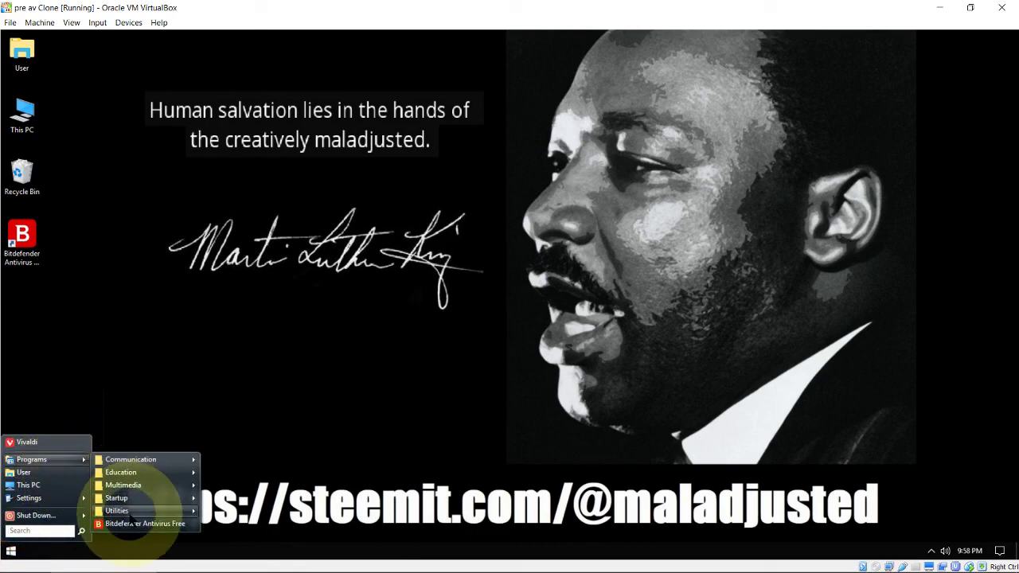
Step: Open the Start menu's Utilities folder and move the Bitdefender Antivirus Free desktop shortcut into it
click(130, 518)
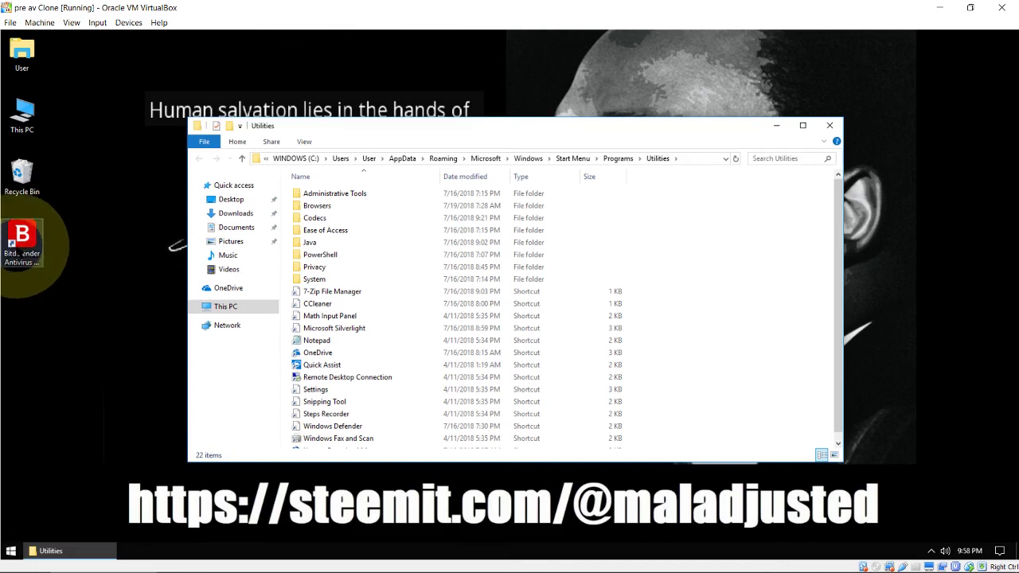
double_click(24, 247)
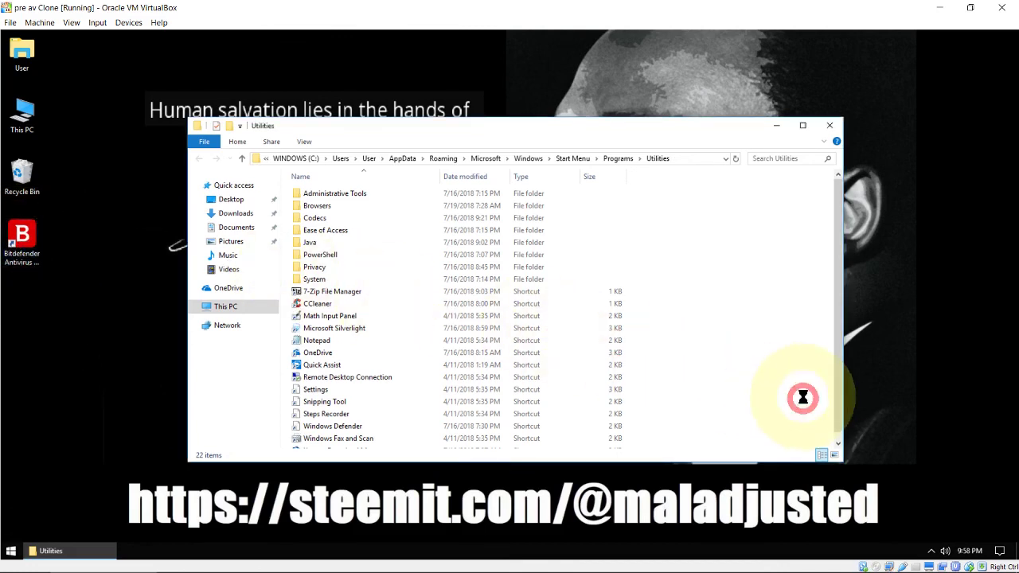
drag(803, 398, 698, 356)
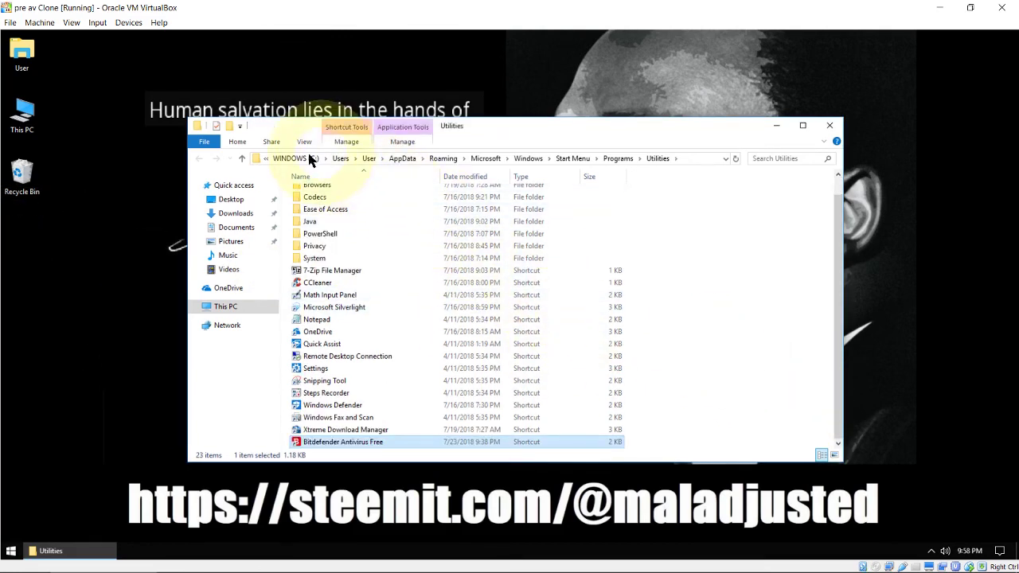
Step: Move the Bitdefender Antivirus Free shortcut from the parent Programs folder into the Recycle Bin and close the folder window
click(242, 158)
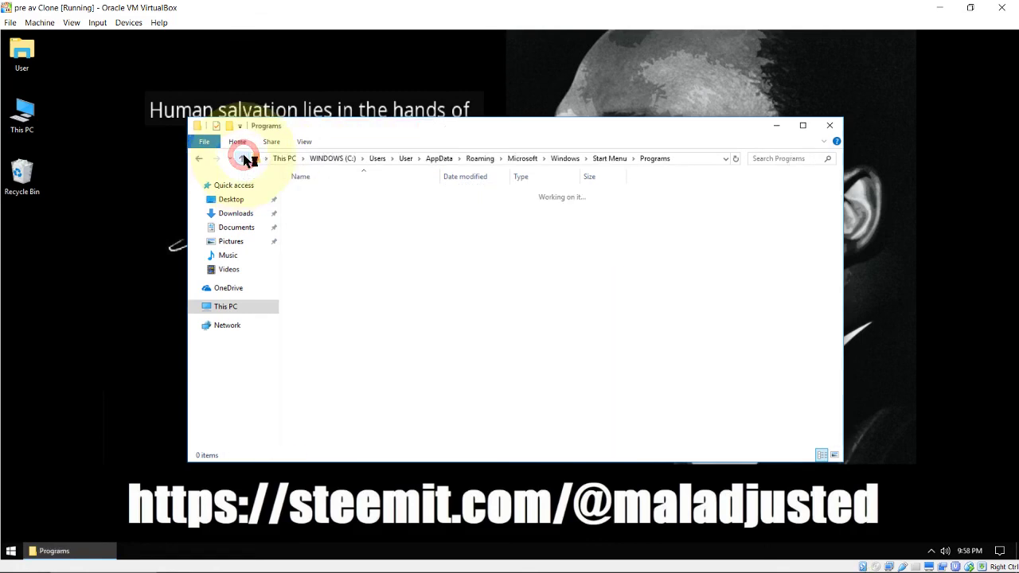
drag(316, 249, 26, 179)
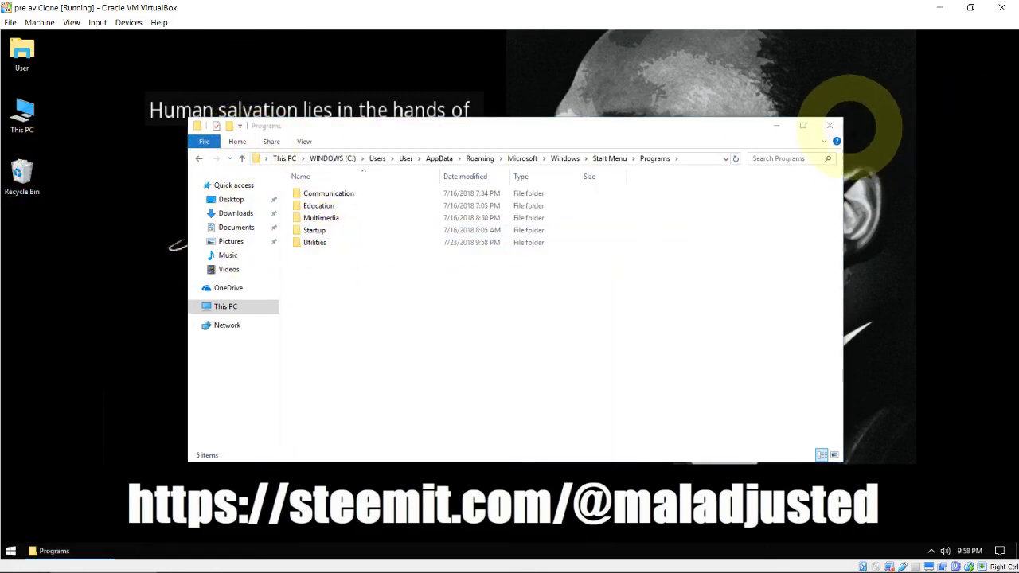
click(830, 127)
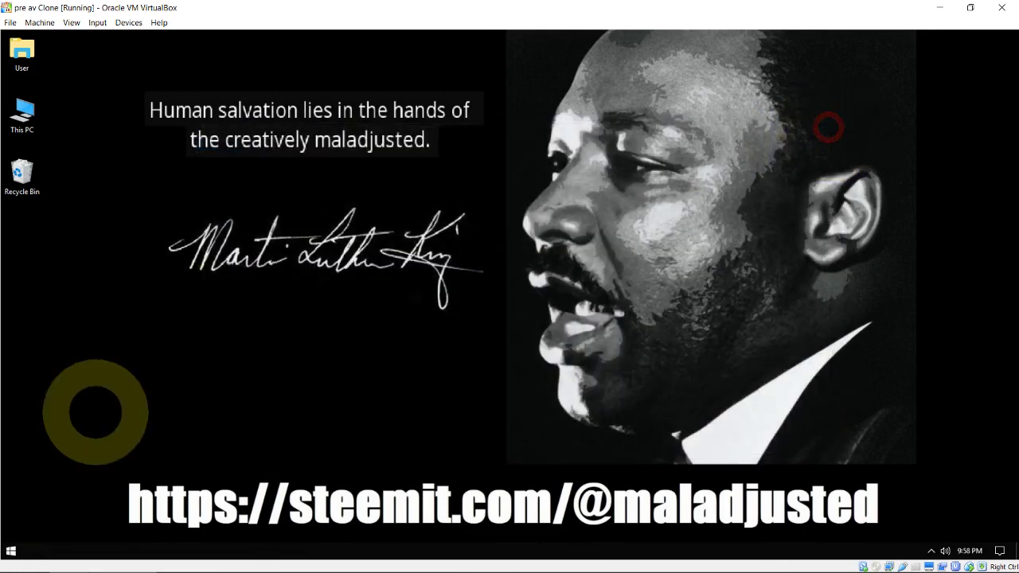